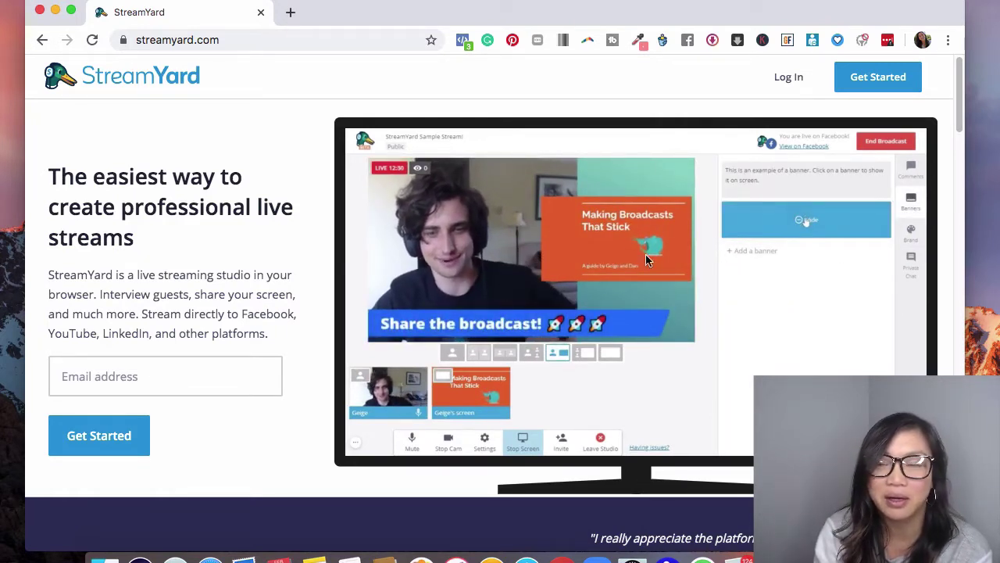
Sign in with the saved account e-mail and the 6-digit login code sent to the inbox
left_click(779, 79)
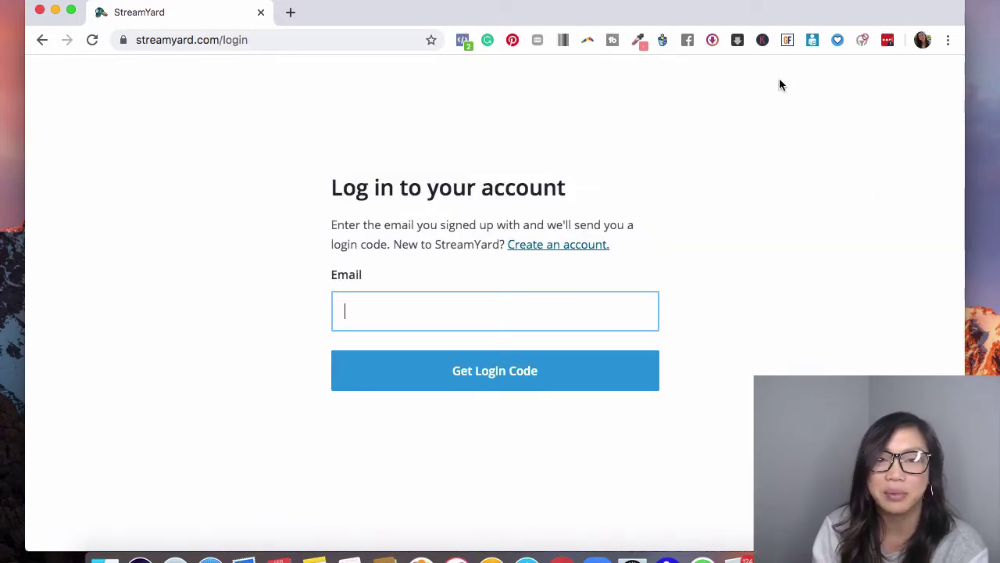
type("stacia")
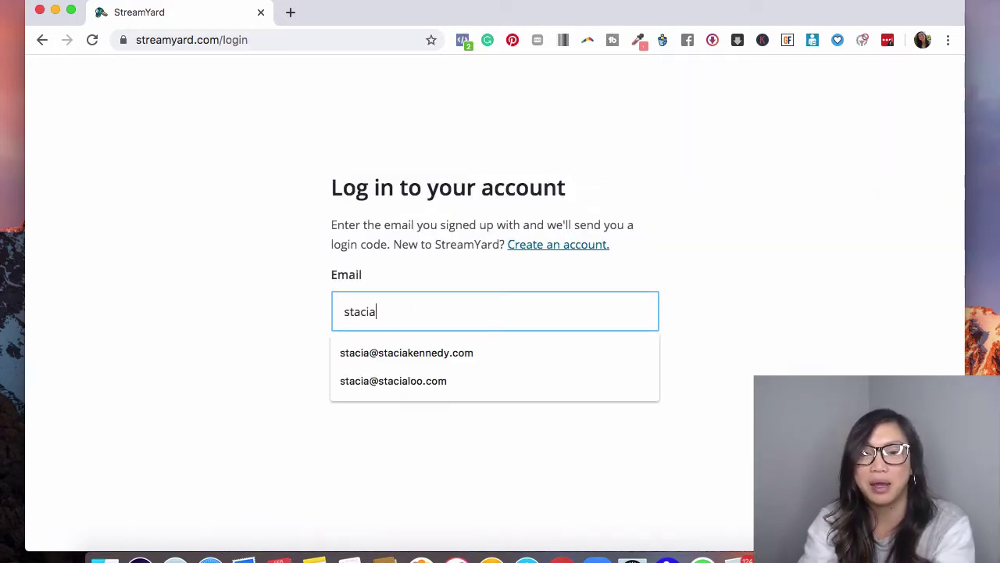
left_click(506, 353)
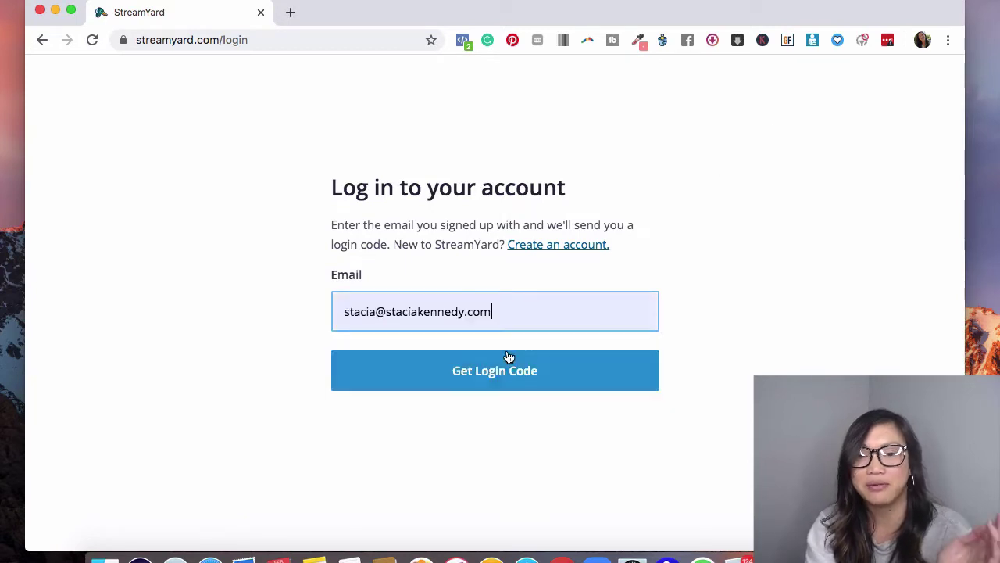
left_click(518, 377)
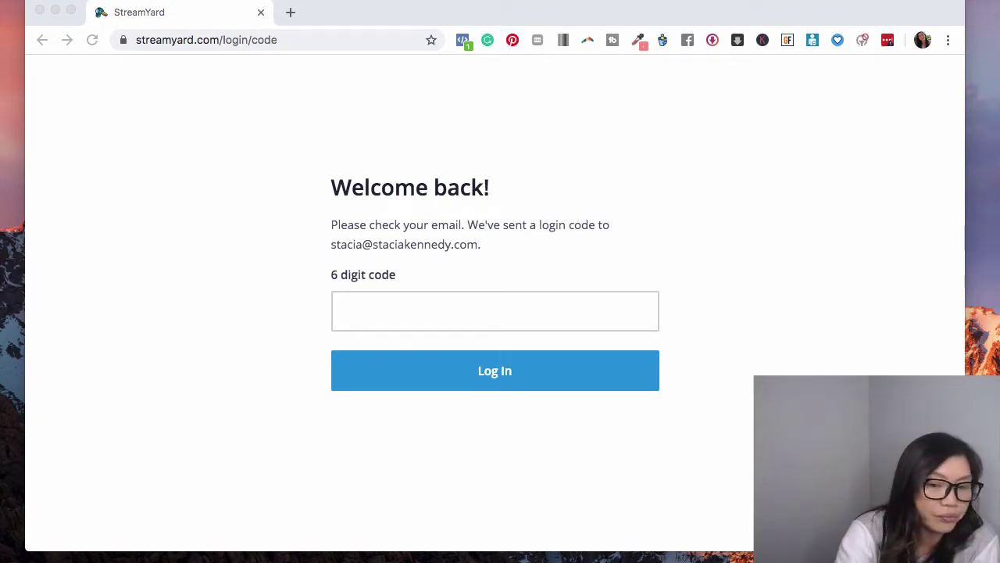
left_click(406, 311)
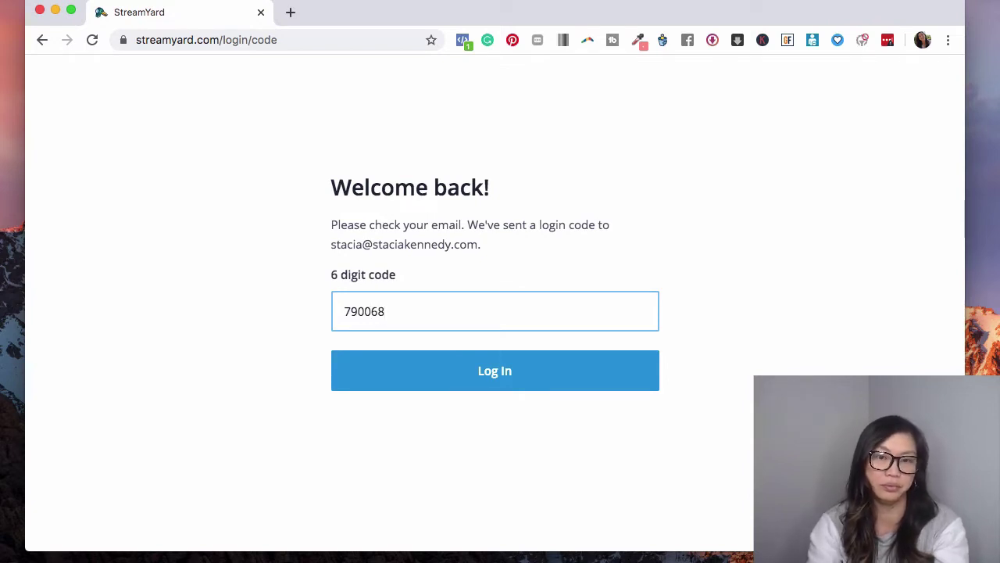
left_click(469, 391)
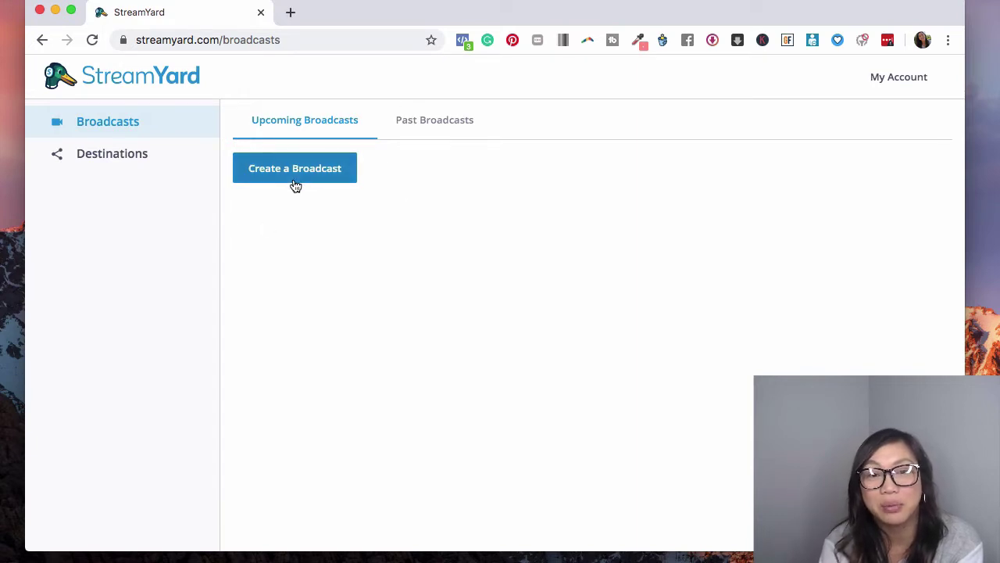
Open the Destinations list and look at the add-destination page before returning
left_click(157, 164)
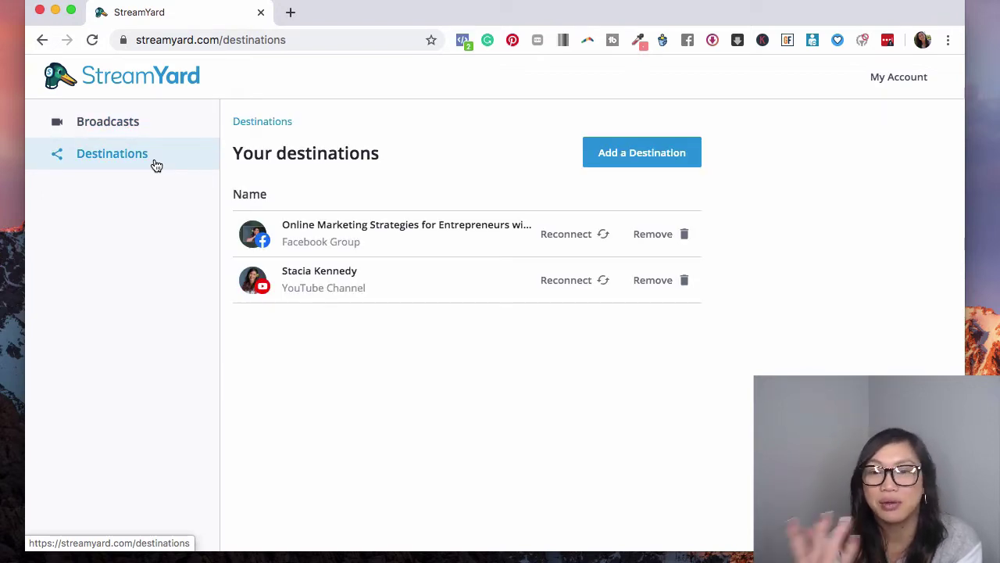
left_click(616, 153)
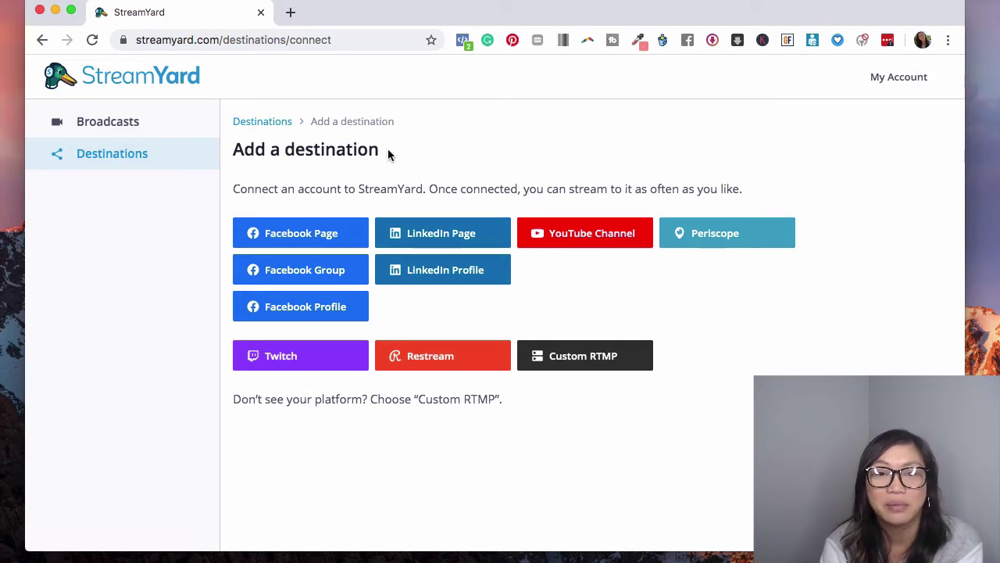
left_click(274, 123)
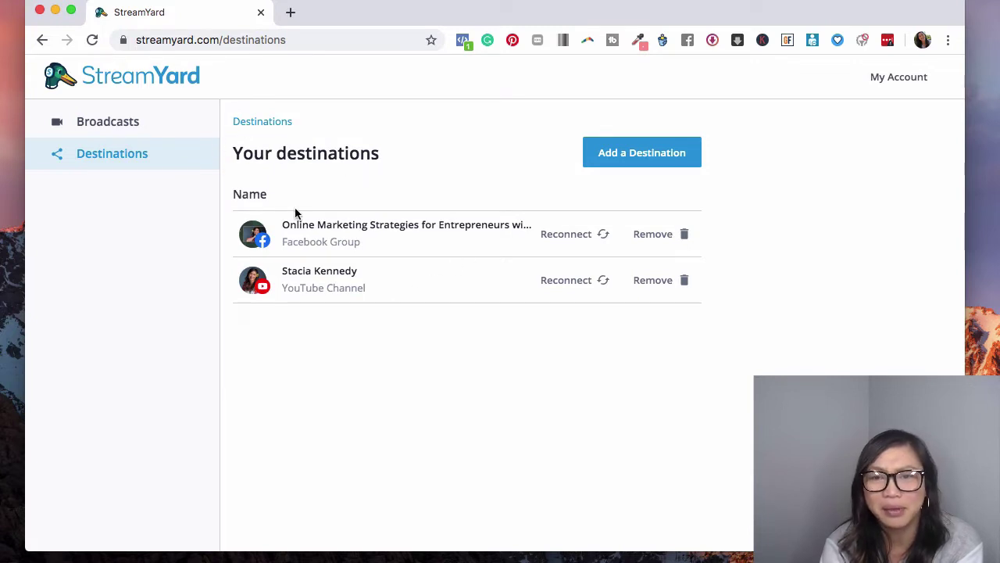
Remove the Facebook group, including its upcoming broadcasts, and the YouTube channel destinations
left_click(643, 233)
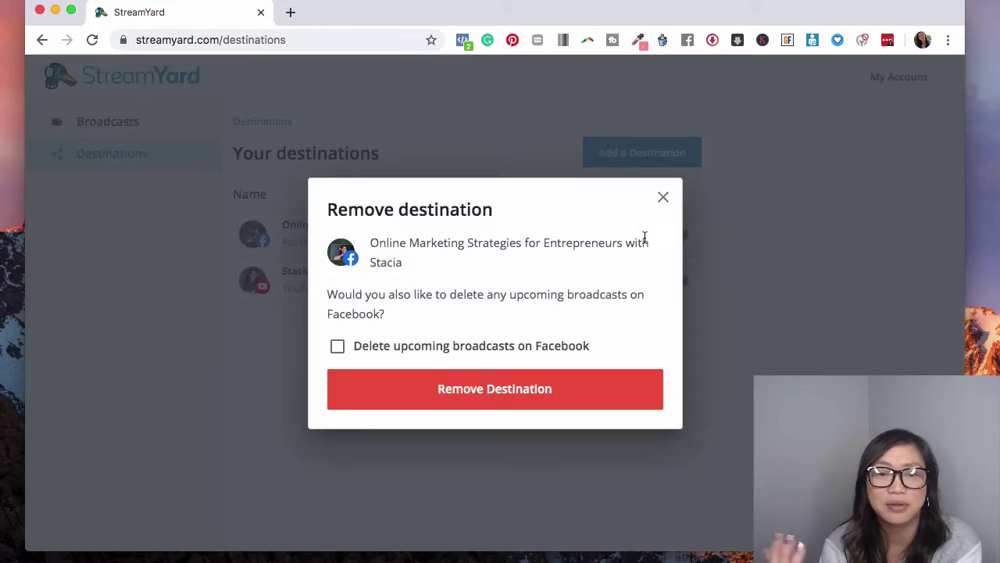
left_click(351, 346)
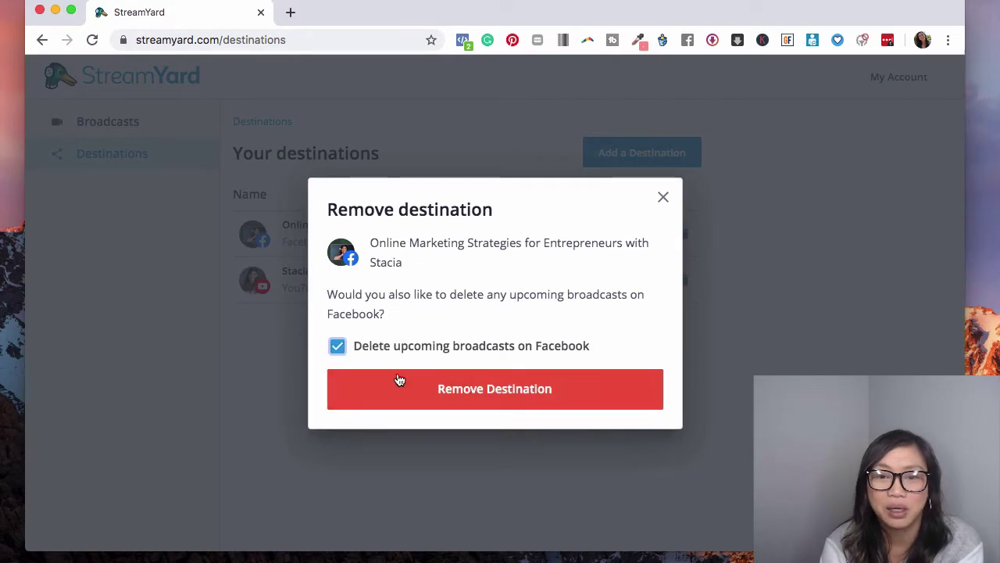
left_click(406, 396)
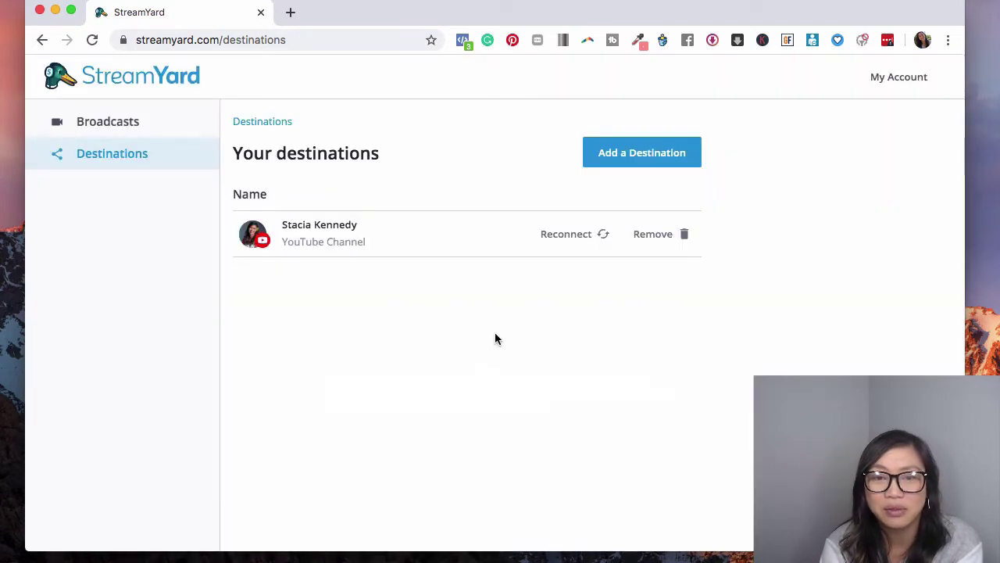
left_click(652, 238)
left_click(505, 381)
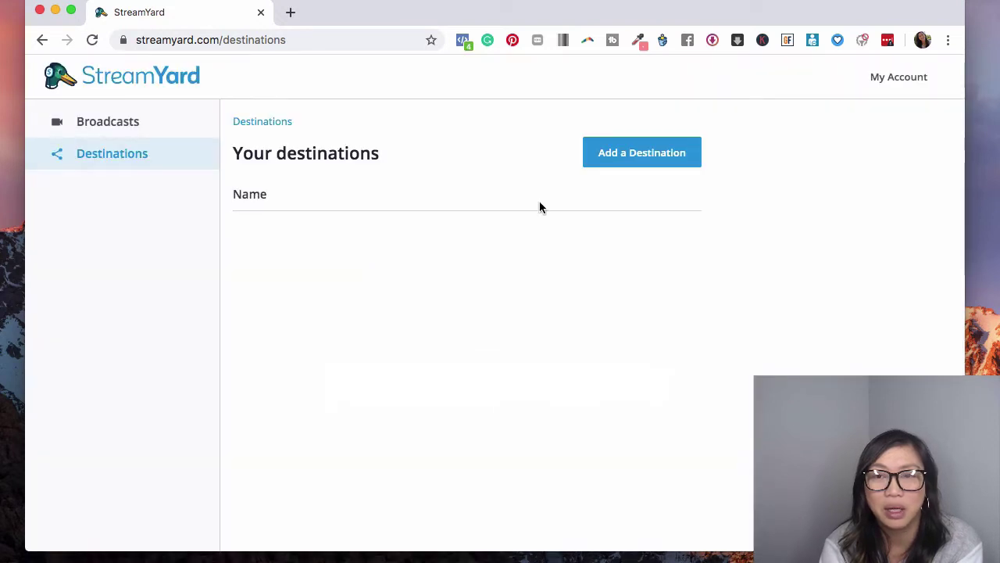
left_click(602, 159)
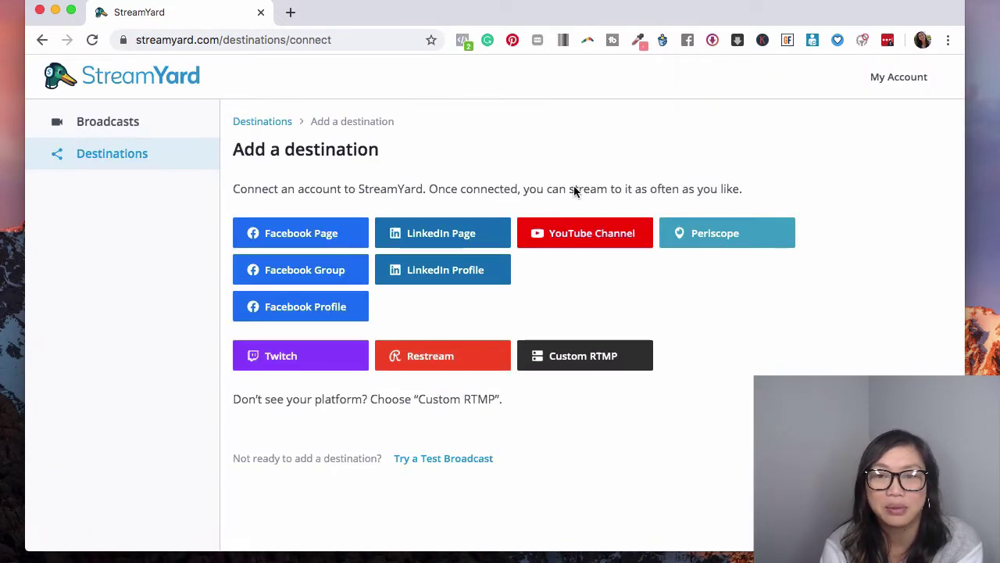
Connect the YouTube channel through the Google account and its brand account, allowing access
left_click(569, 235)
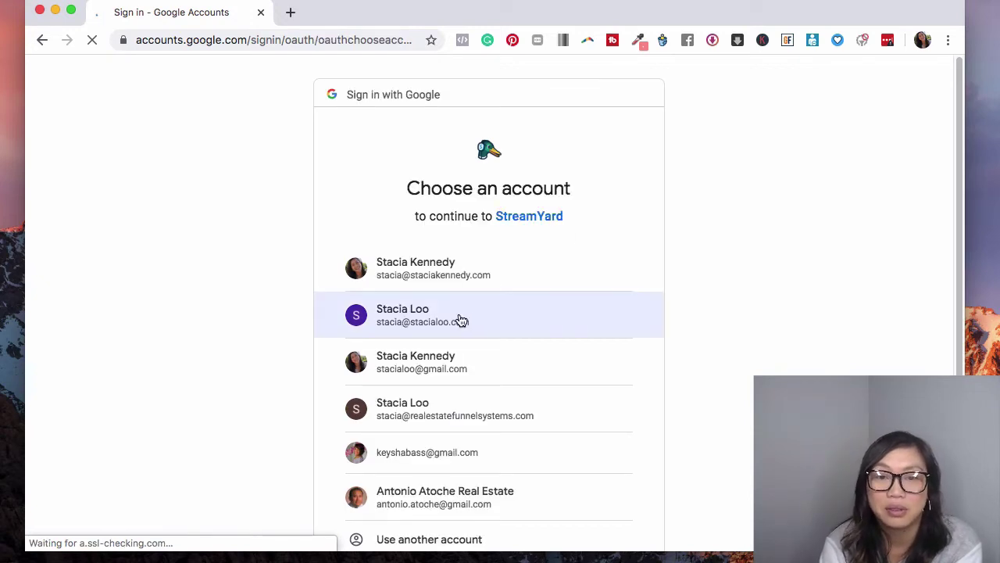
left_click(445, 372)
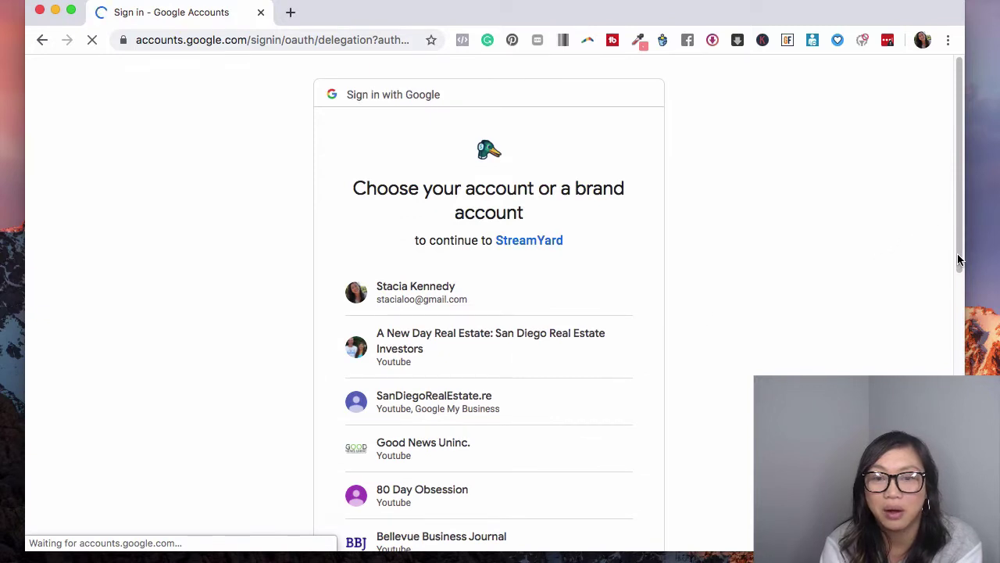
scroll(959, 236, "down", 3)
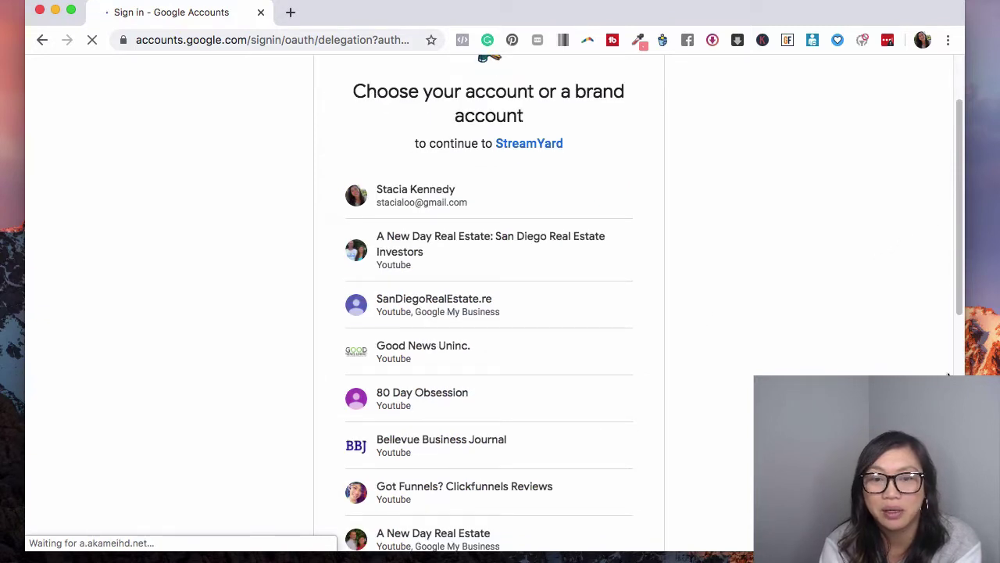
scroll(948, 375, "down", 10)
left_click(536, 415)
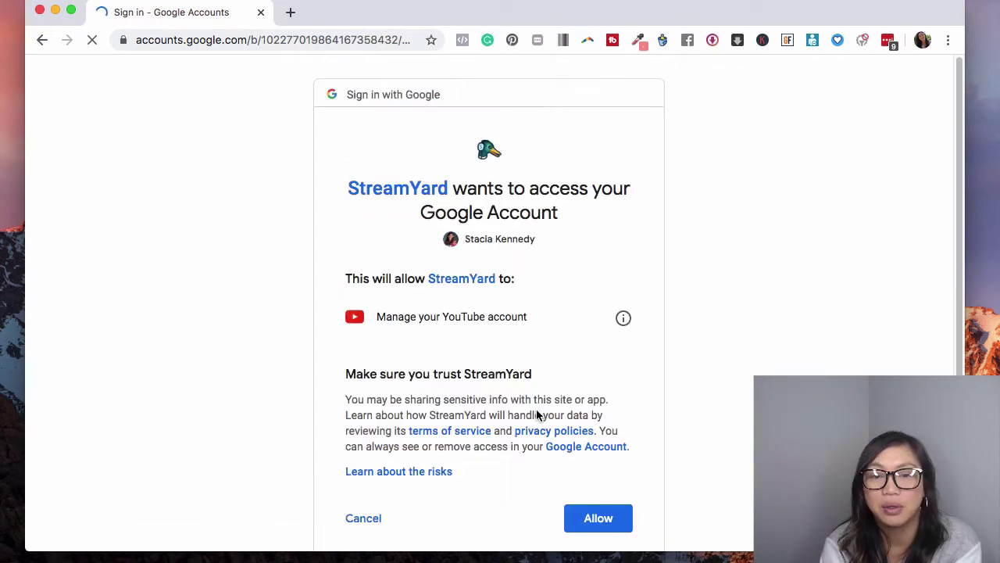
left_click(596, 519)
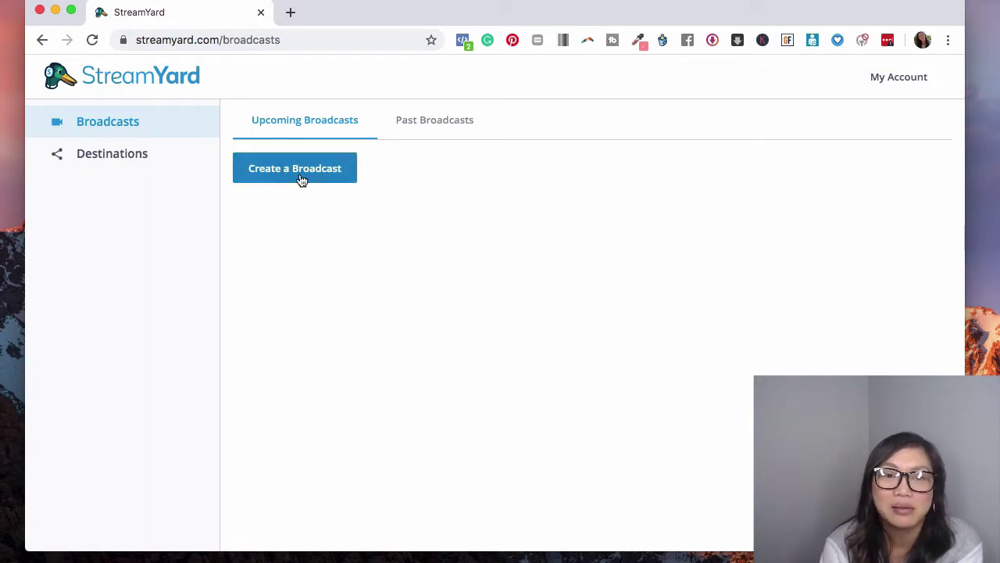
Connect Facebook and add the online marketing strategies group as a destination
left_click(91, 161)
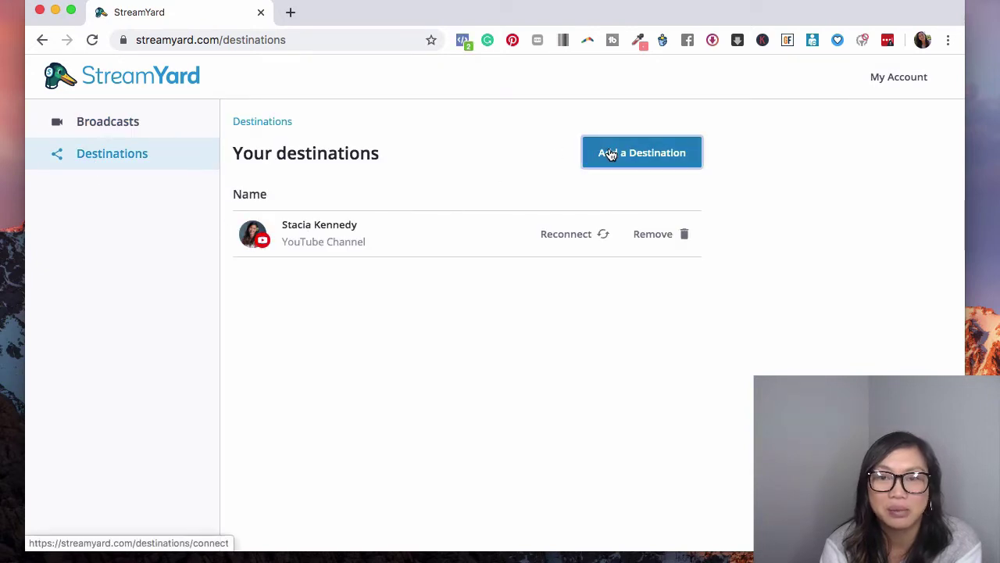
left_click(610, 154)
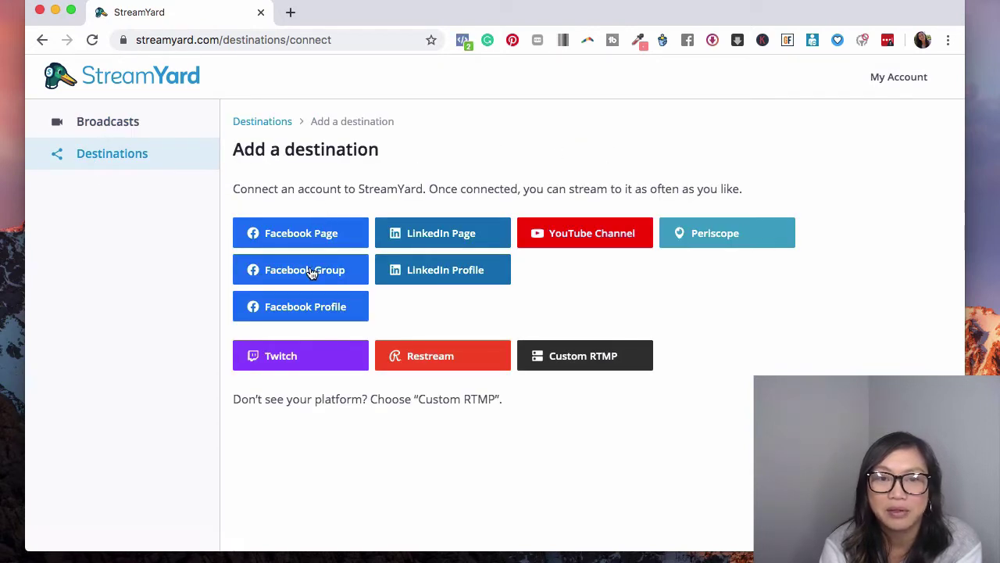
left_click(311, 271)
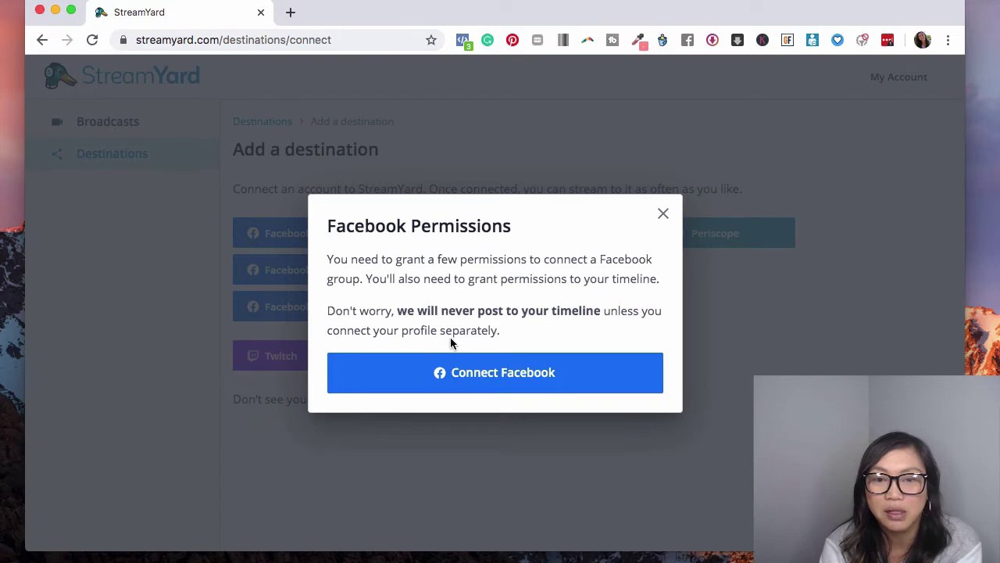
left_click(467, 384)
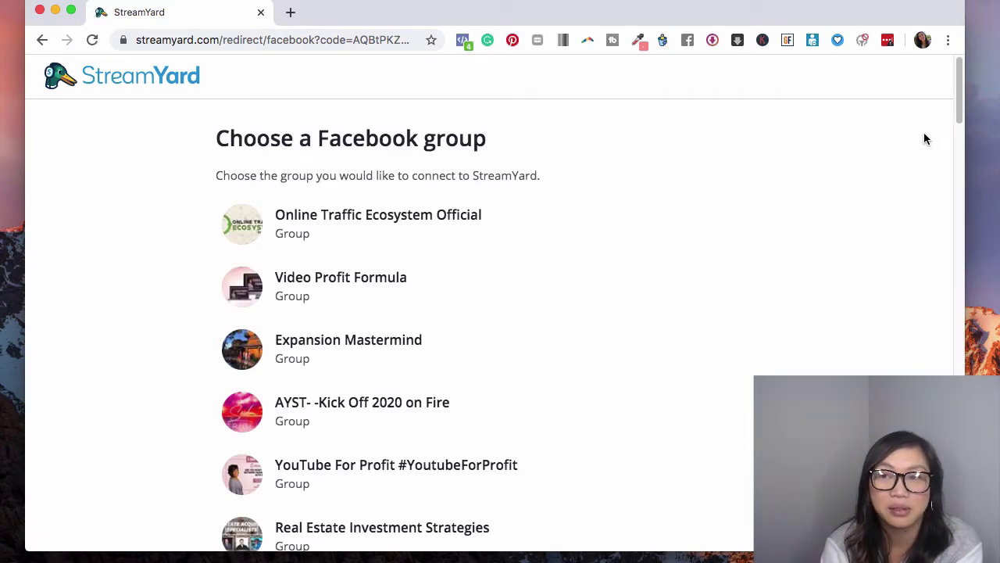
left_click_drag(956, 107, 941, 217)
left_click(385, 303)
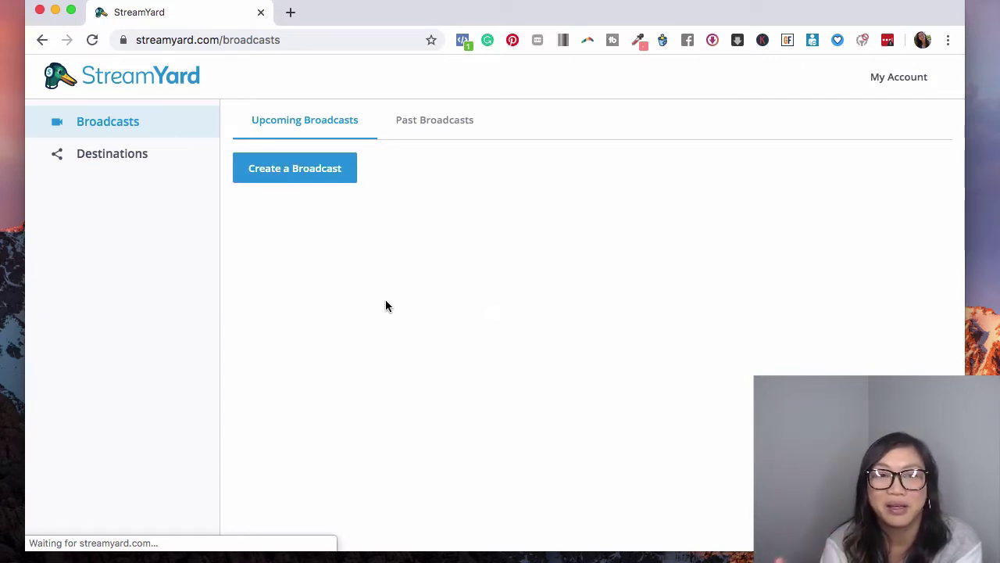
Start a new broadcast targeting both the Facebook group and the YouTube channel
left_click(327, 182)
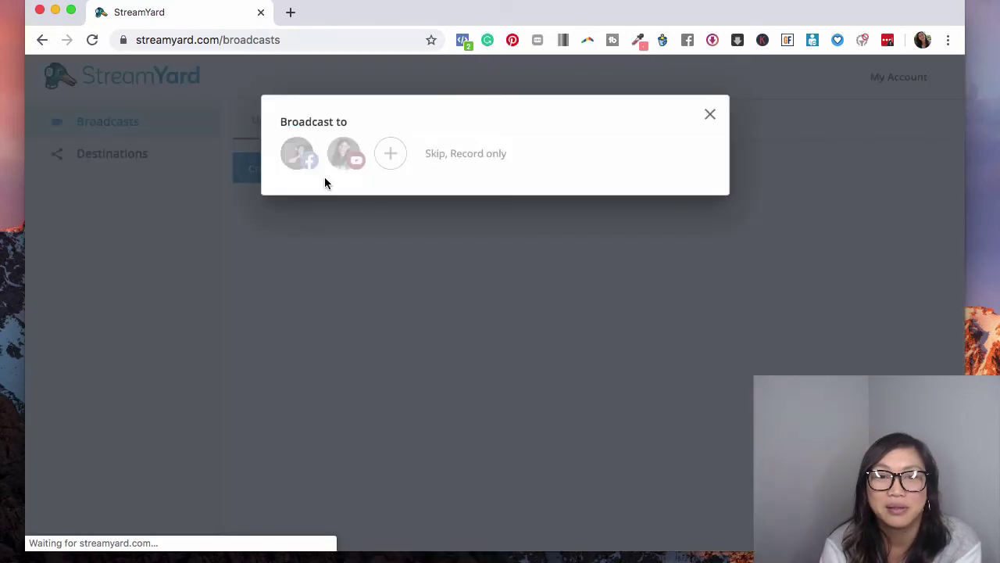
left_click(302, 156)
left_click(347, 167)
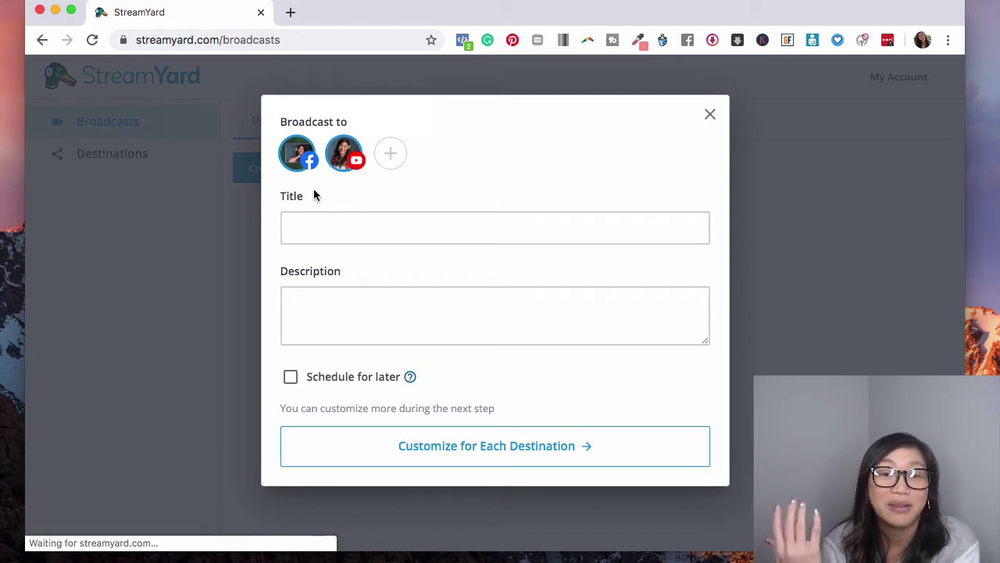
Enter 'How We Got Over 100 People Live In Our Recent Challenge Group' as title and description
left_click(327, 230)
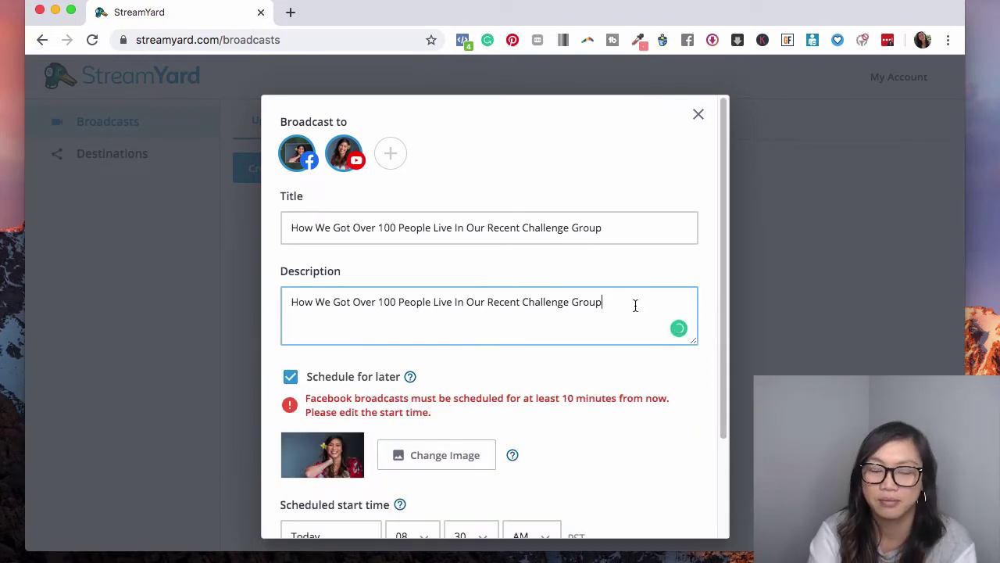
key("super+a")
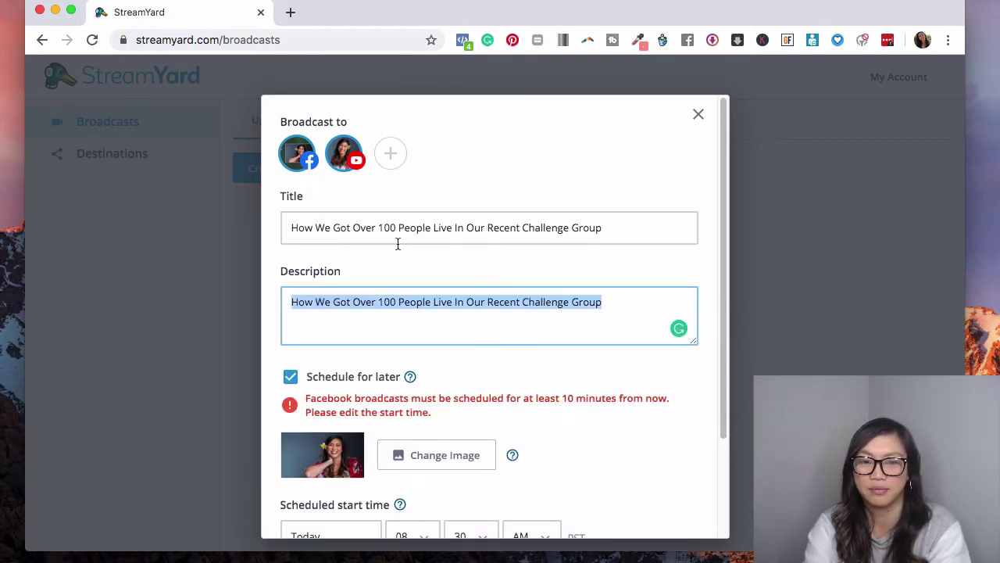
left_click(469, 159)
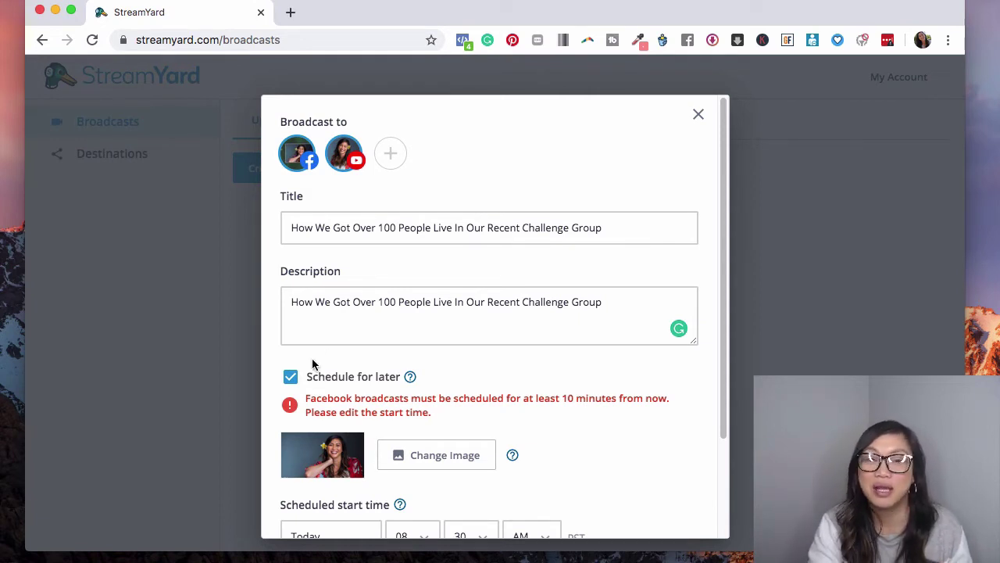
left_click_drag(718, 230, 681, 348)
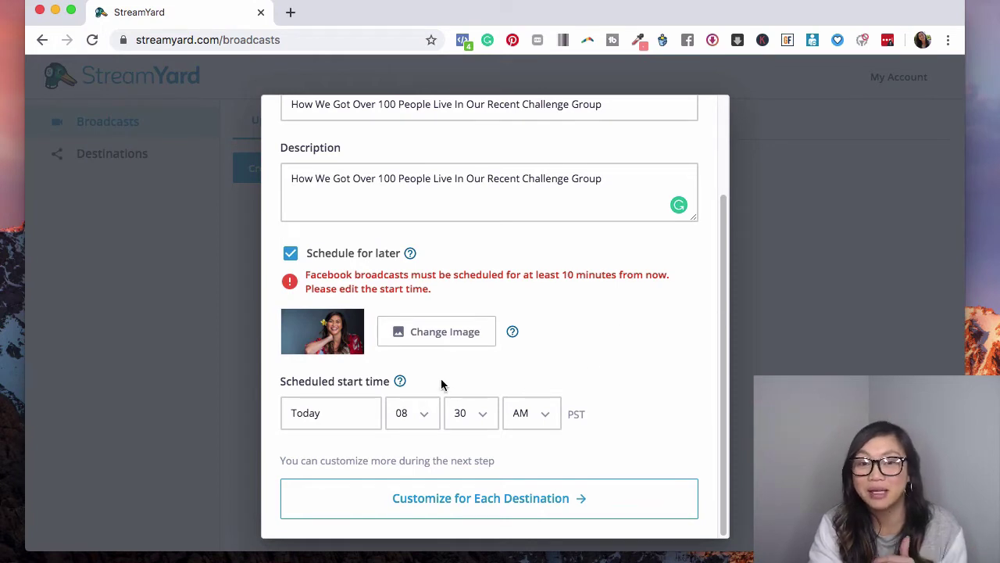
mouse_move(400, 381)
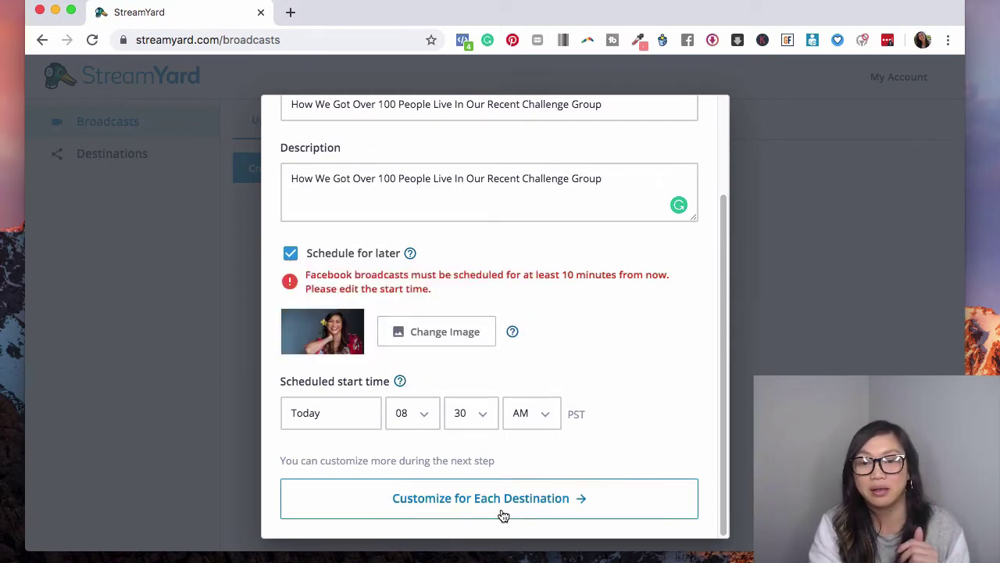
Customize per destination and set the start date to Feb 19, 2020
left_click(469, 508)
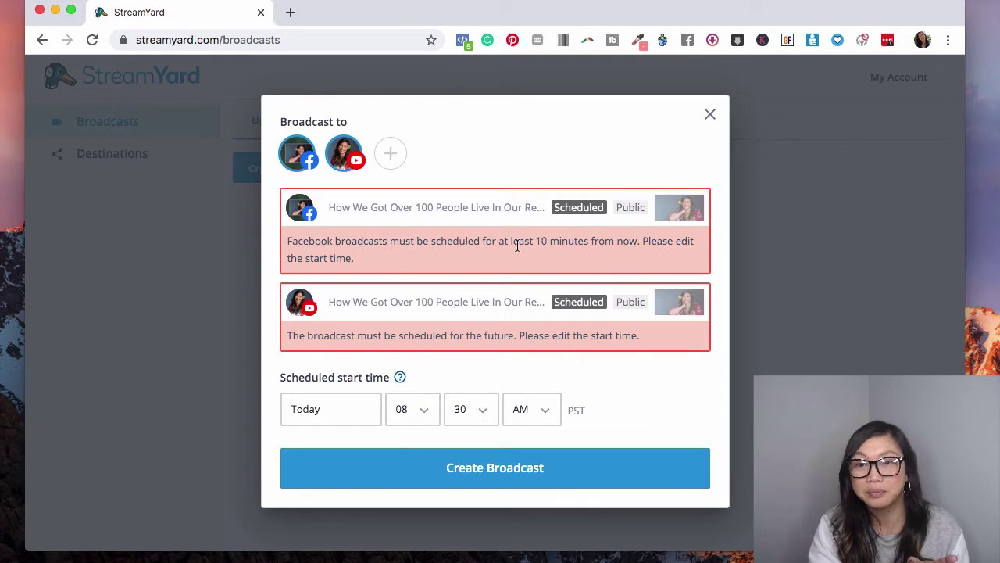
left_click(356, 402)
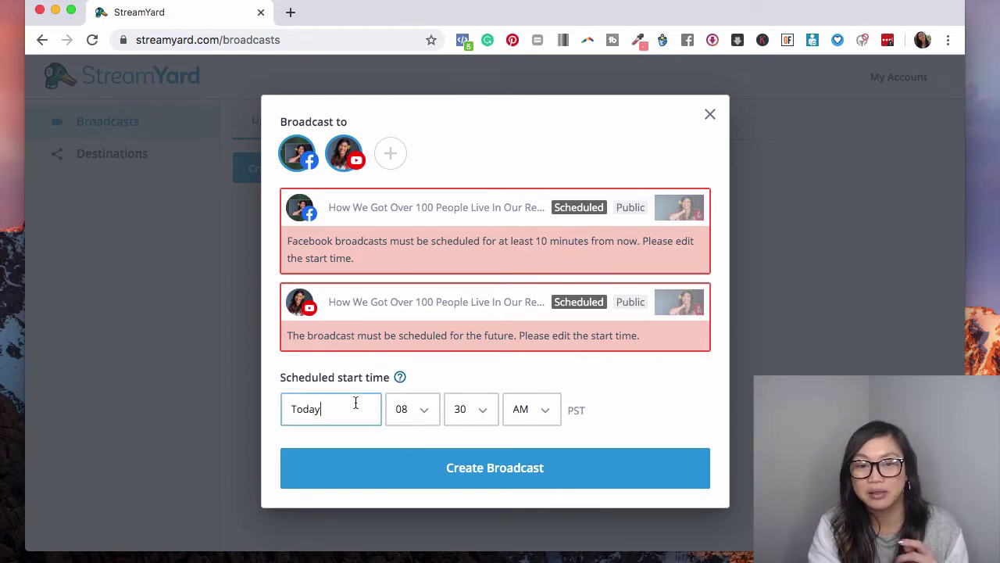
left_click(338, 336)
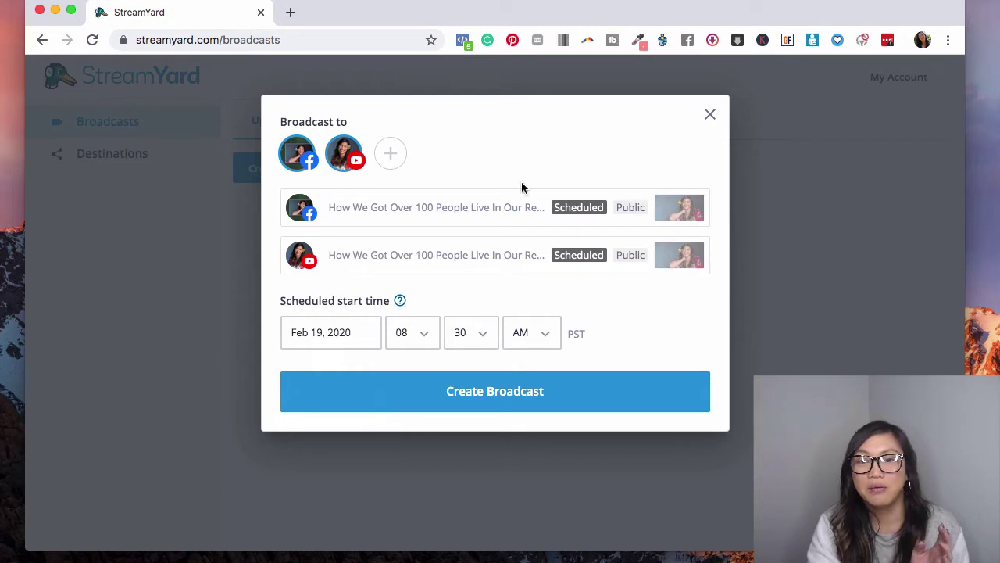
Review the Facebook and YouTube destination settings, with YouTube set Public at 08:30 AM
left_click(516, 214)
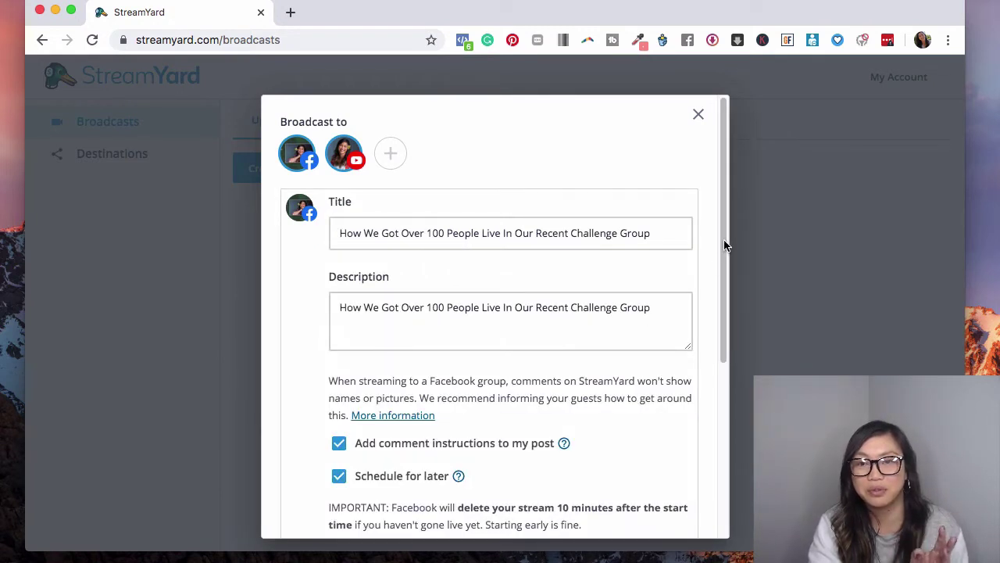
scroll(725, 245, "down", 5)
scroll(708, 391, "up", 5)
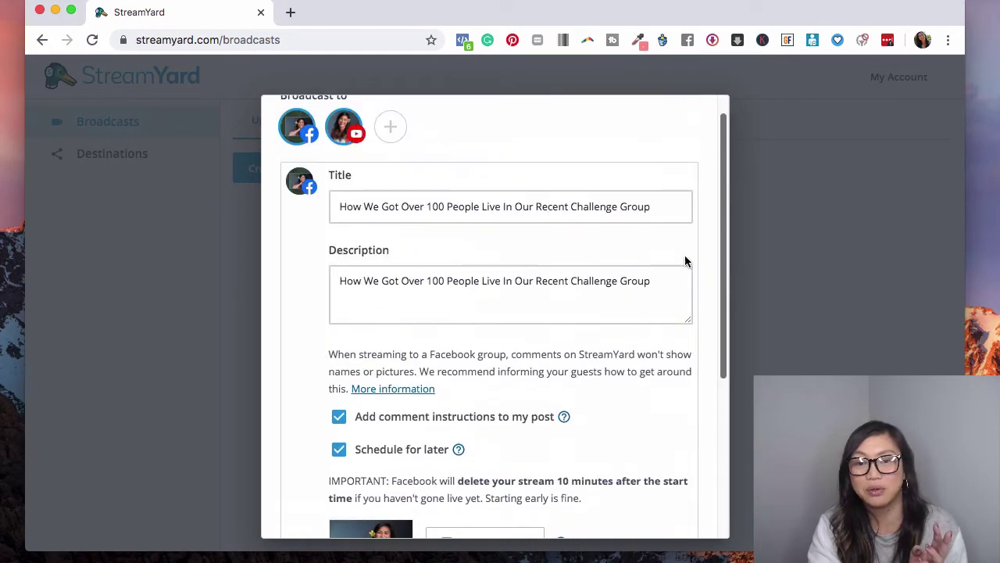
scroll(685, 261, "up", 1)
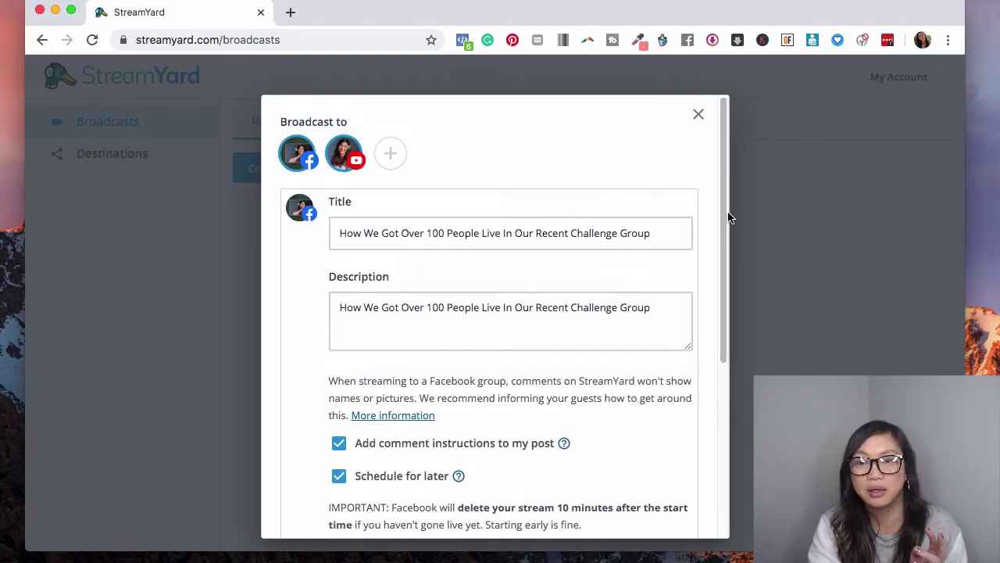
scroll(714, 364, "down", 4)
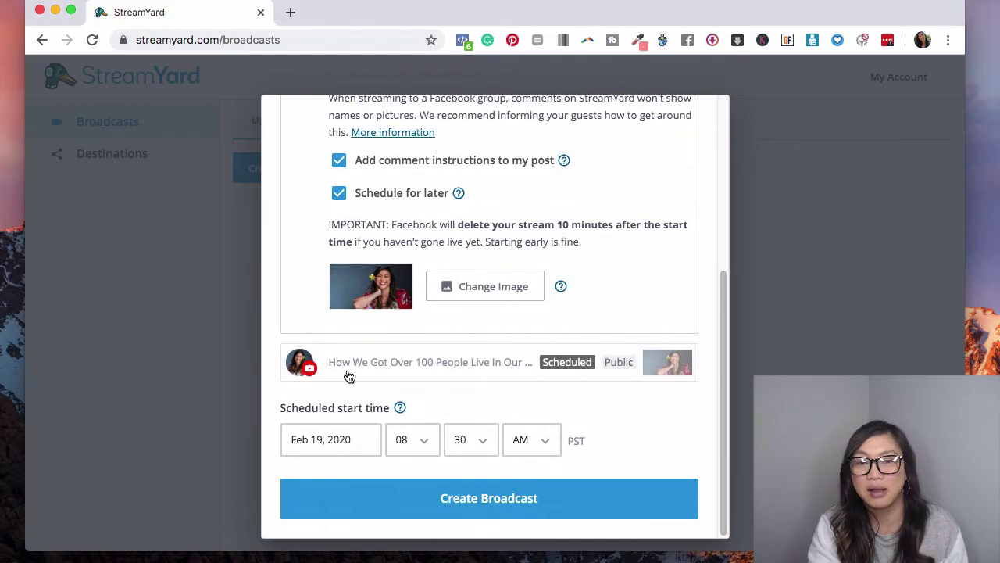
left_click(468, 362)
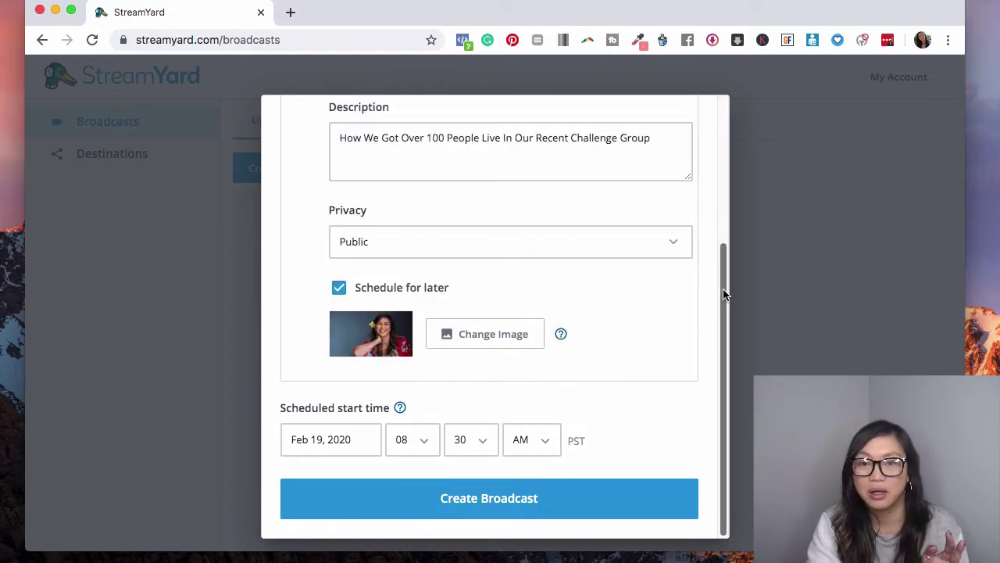
left_click_drag(725, 291, 712, 131)
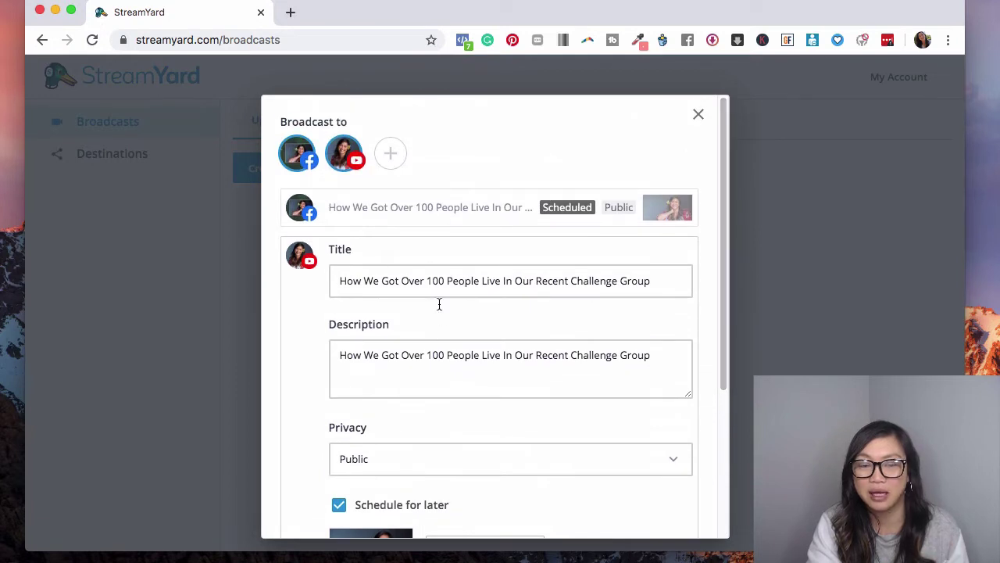
left_click_drag(724, 247, 703, 424)
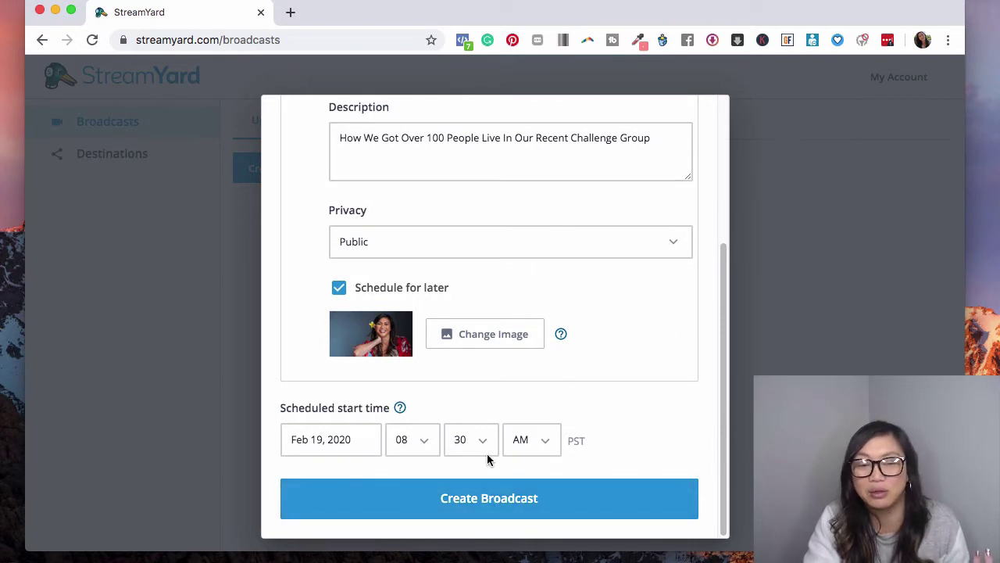
Create the broadcast scheduled for Feb 19, 08:30 AM and open its Facebook view
left_click(479, 500)
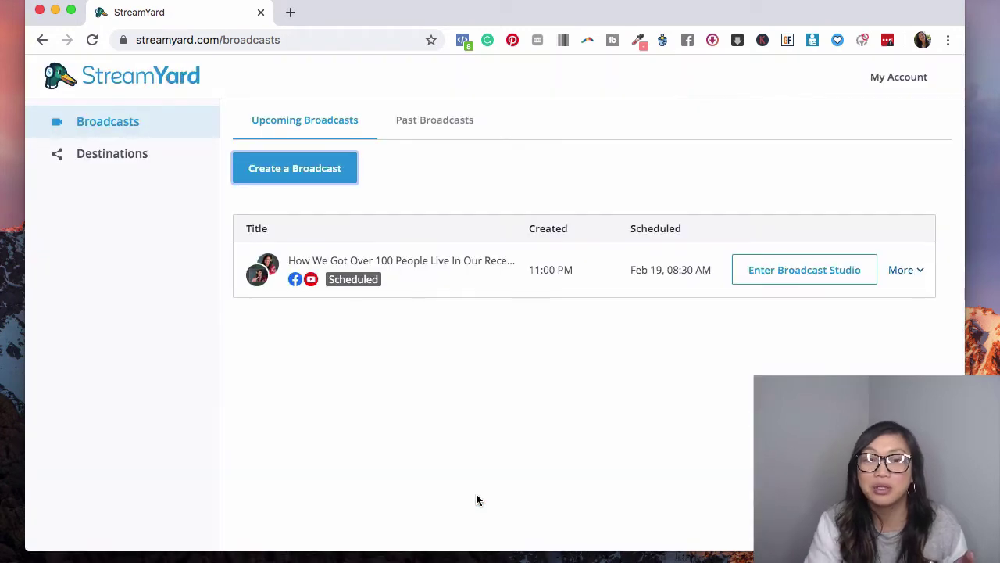
left_click(910, 276)
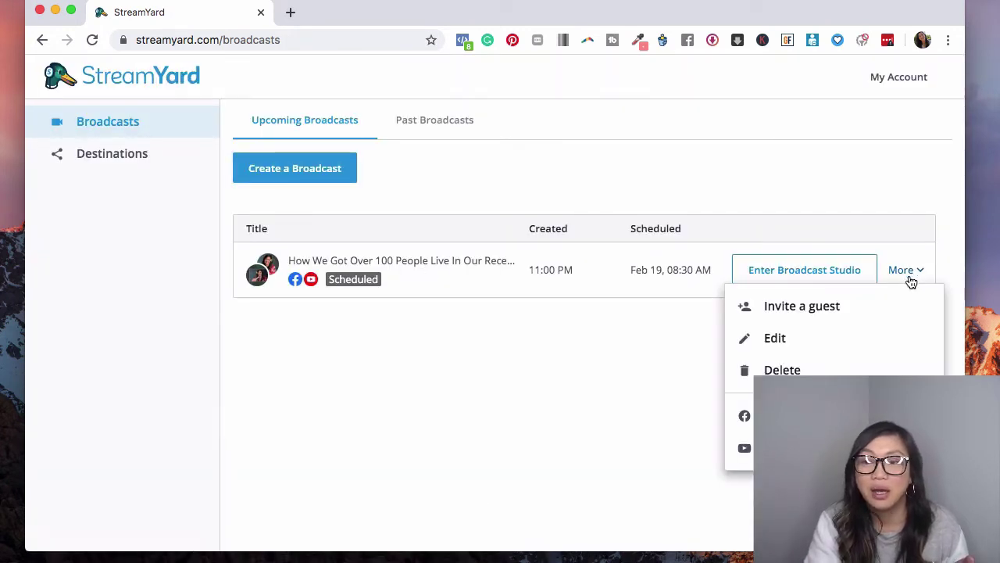
left_click(782, 416)
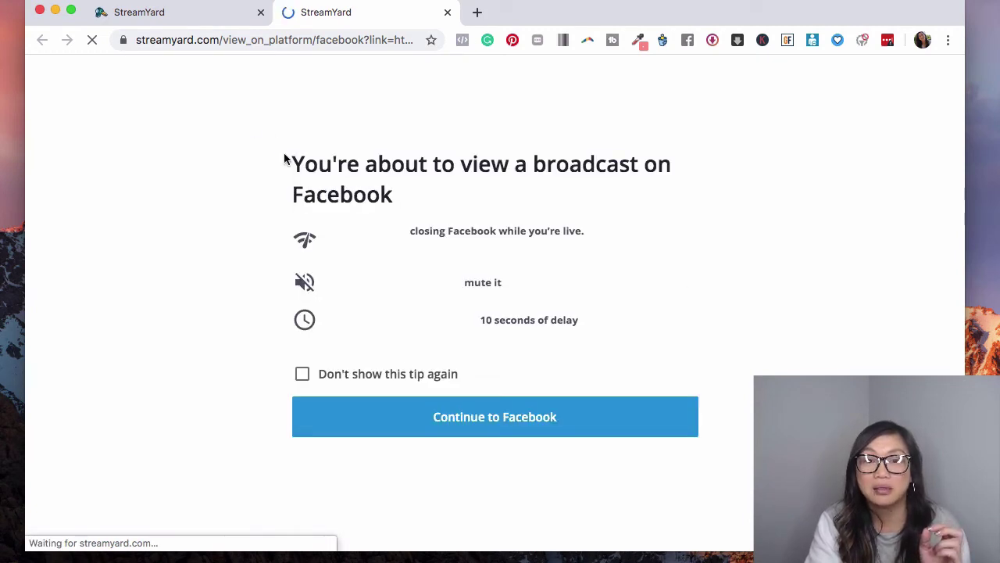
View the Facebook group's 8:30 AM live announcement, then return to the StreamYard tab
left_click(442, 423)
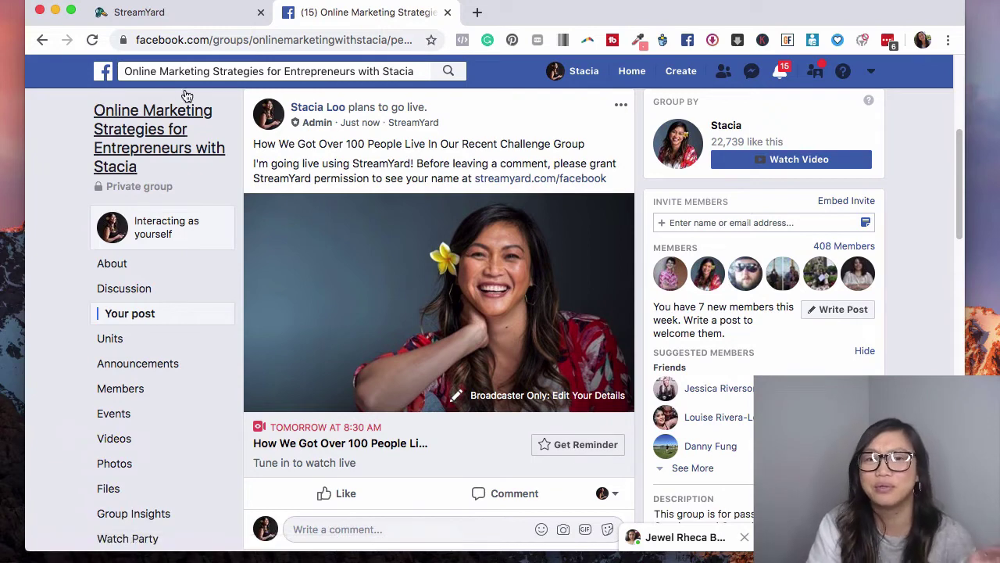
left_click(189, 13)
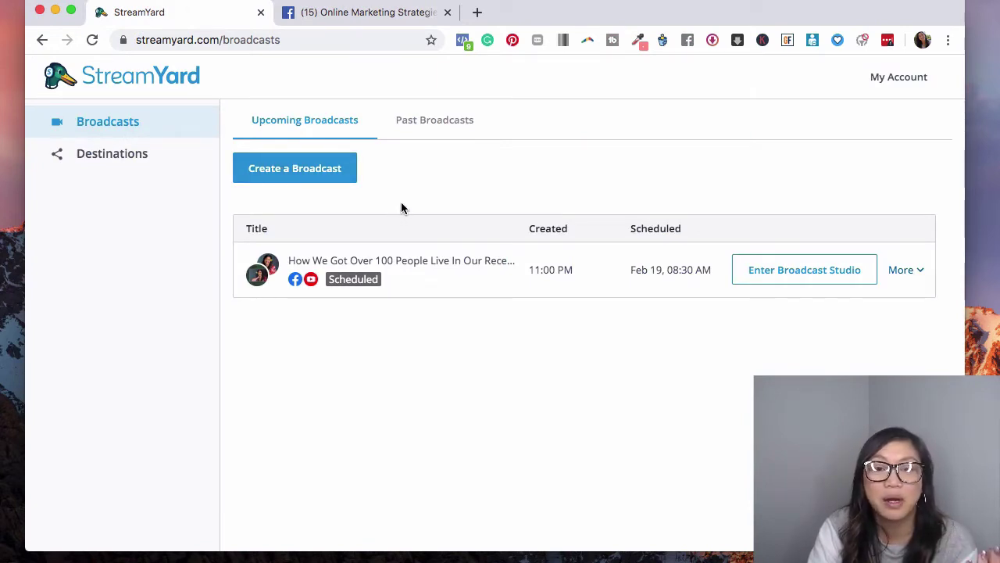
Copy the broadcast's guest invite link to the clipboard and close the invite dialog
left_click(913, 275)
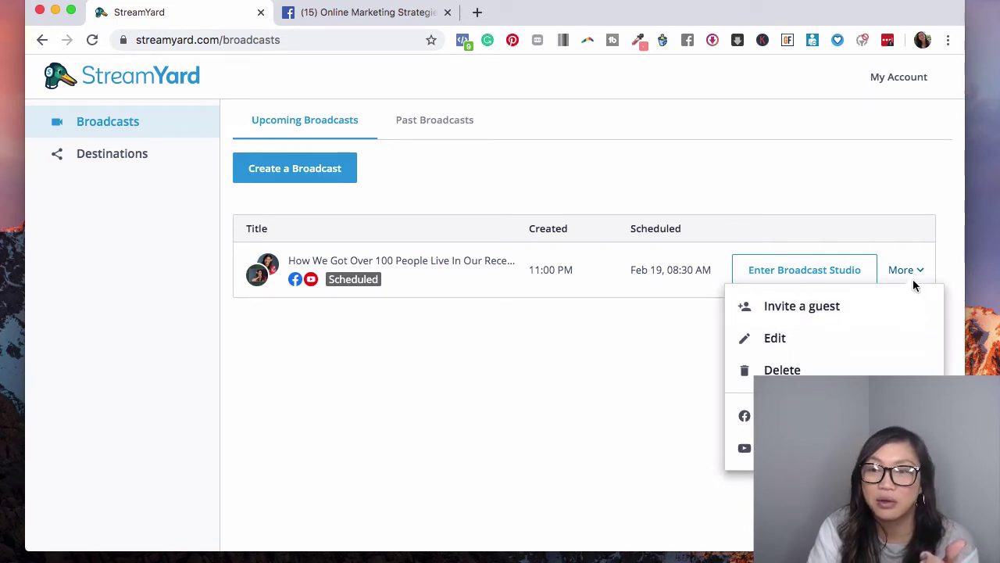
left_click(826, 312)
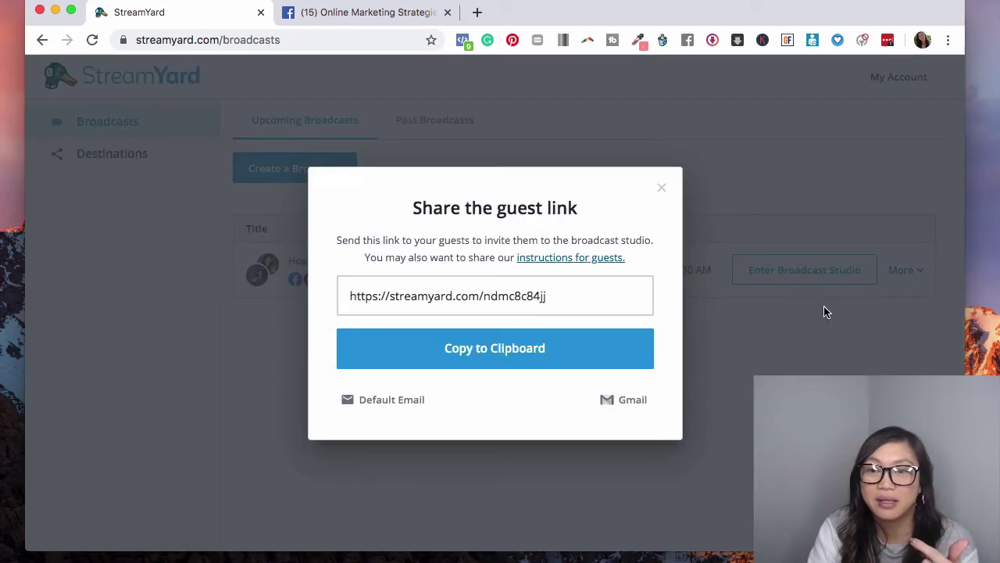
left_click_drag(581, 295, 339, 280)
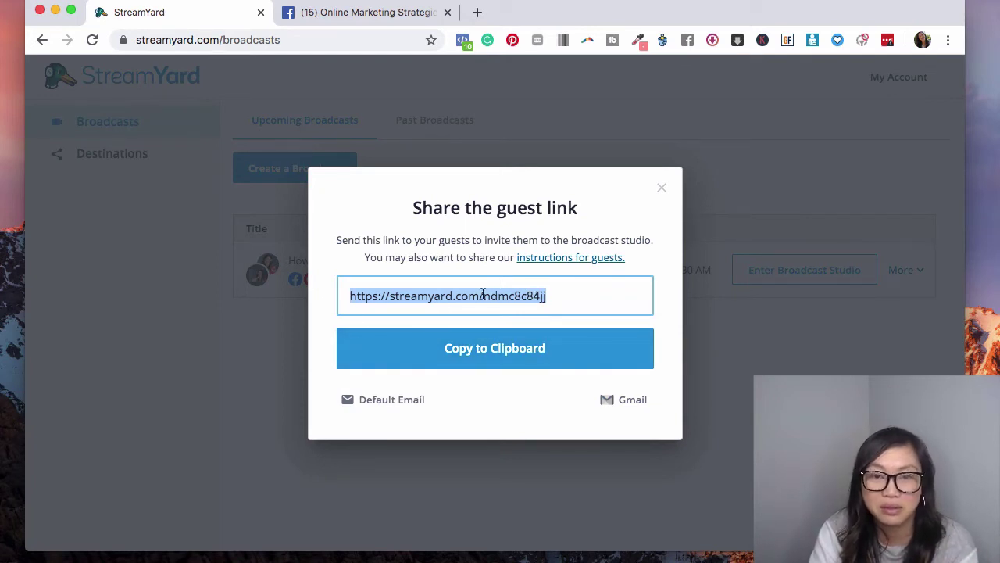
left_click(521, 364)
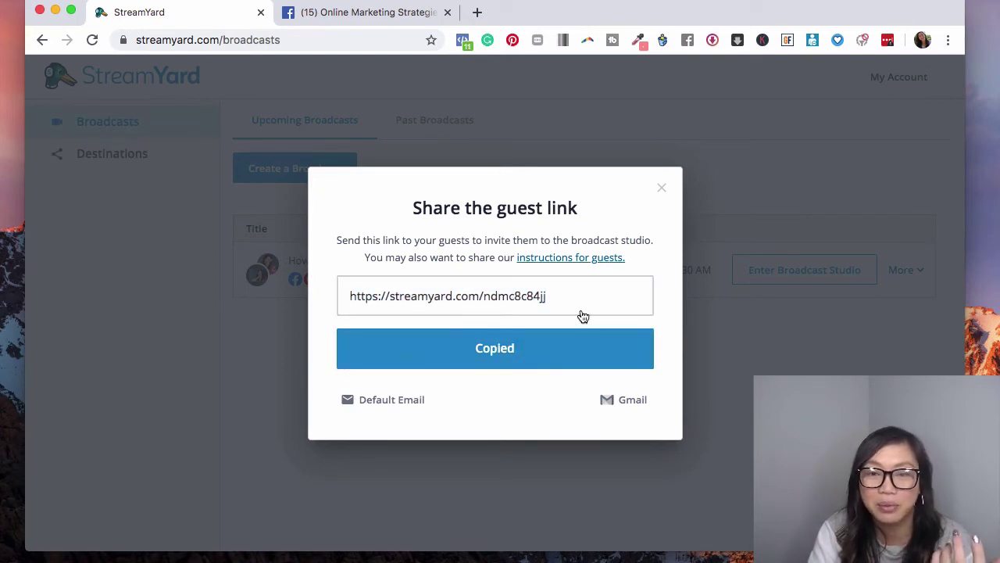
left_click(660, 188)
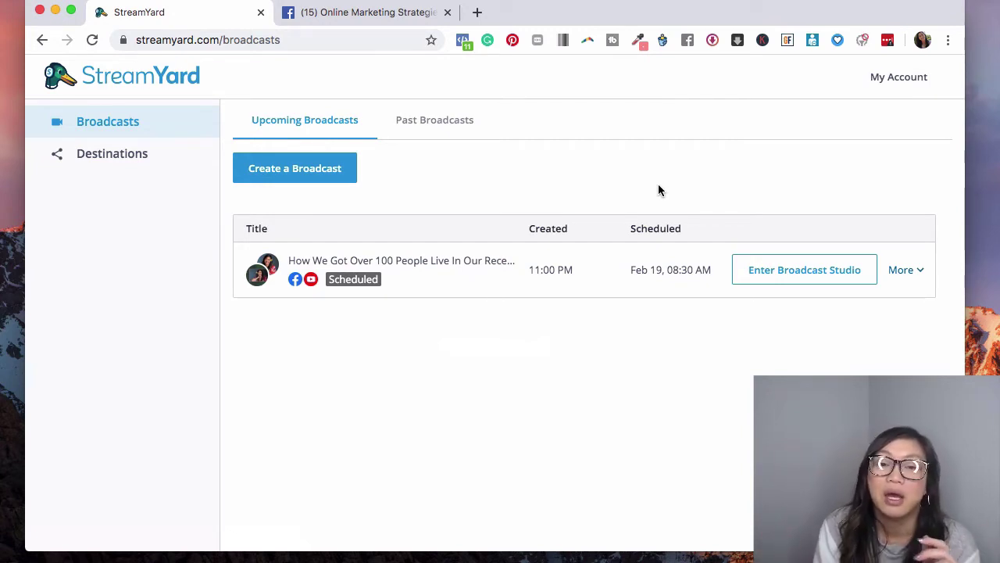
On the camera check page, check the display name and toggle the microphone mute
left_click(776, 272)
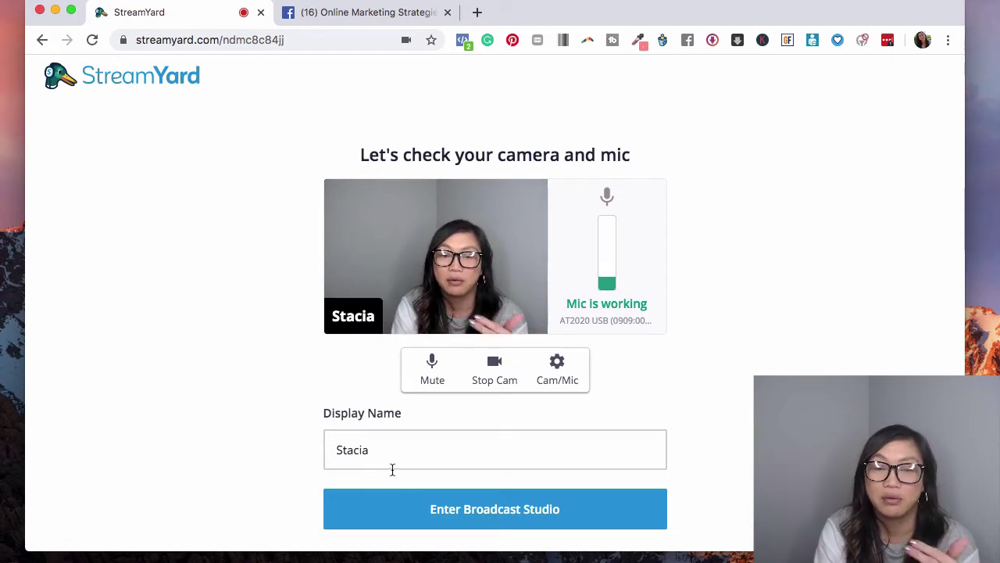
left_click_drag(384, 448, 323, 443)
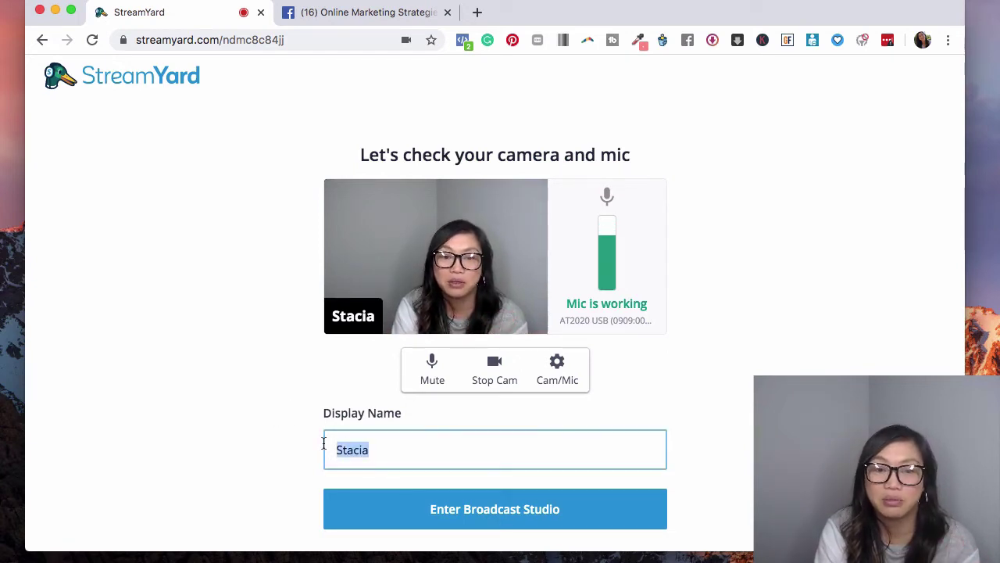
left_click(479, 461)
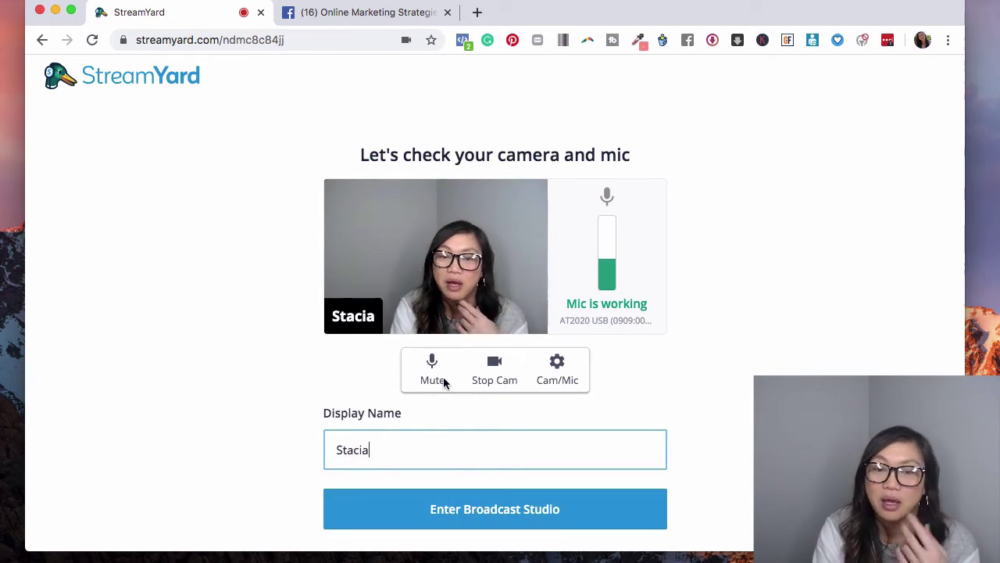
left_click(559, 372)
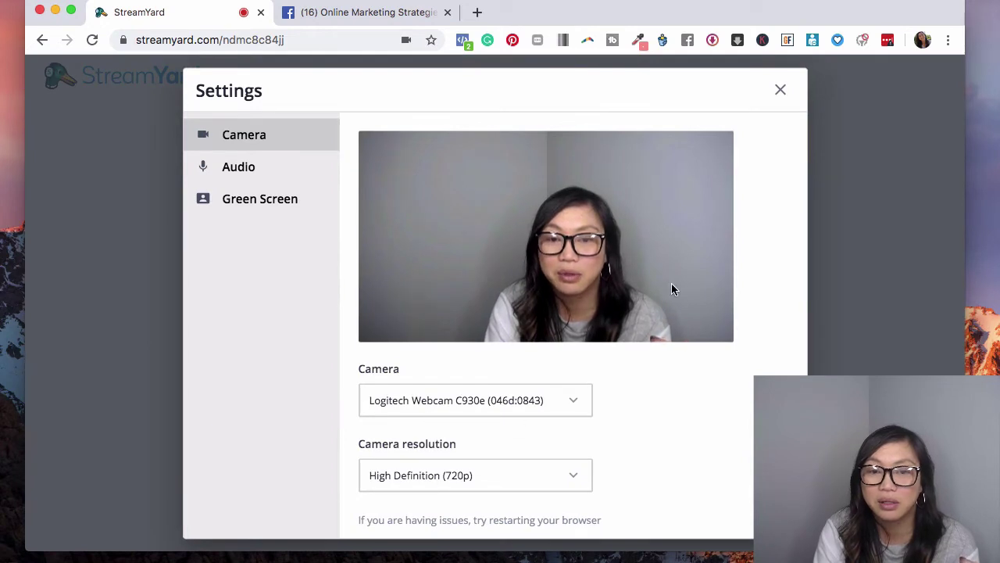
left_click(779, 91)
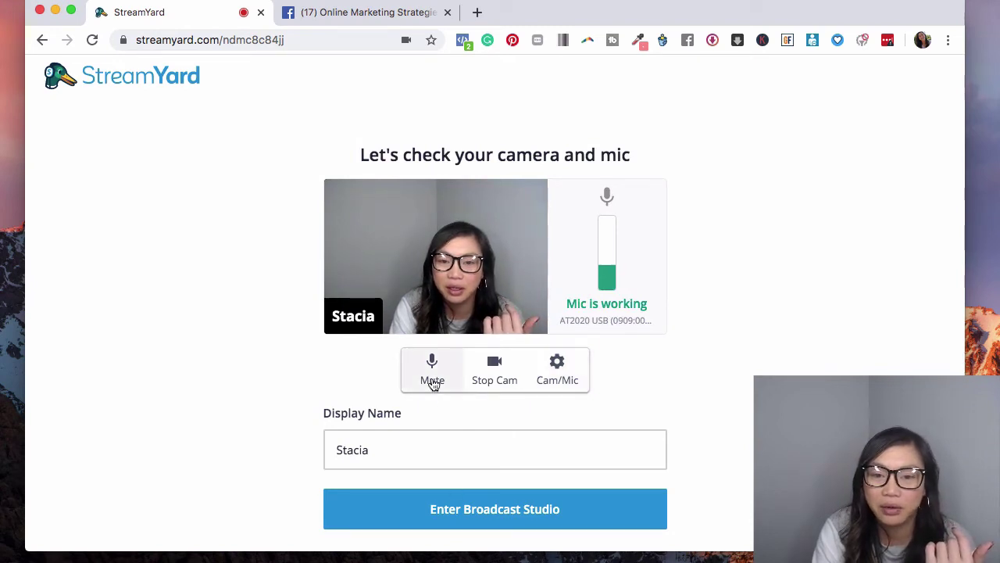
left_click(432, 380)
left_click(432, 380)
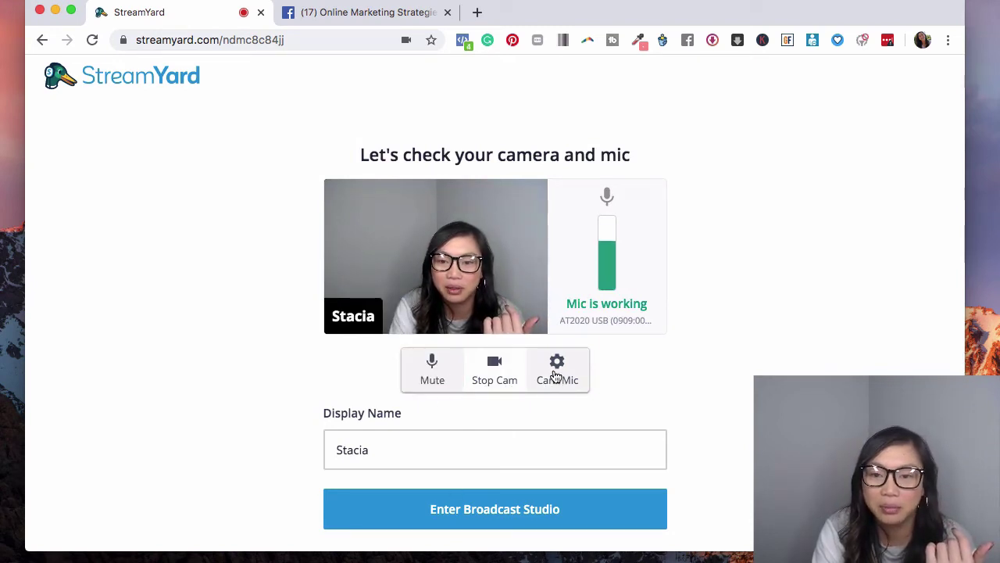
Review the Audio and Green Screen settings, then enter the broadcast studio
left_click(555, 369)
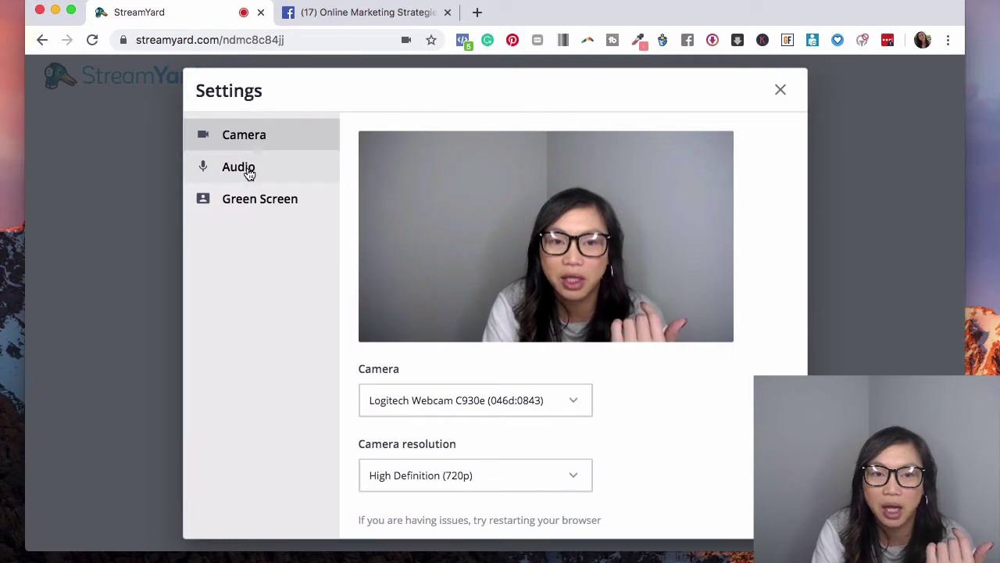
left_click(245, 168)
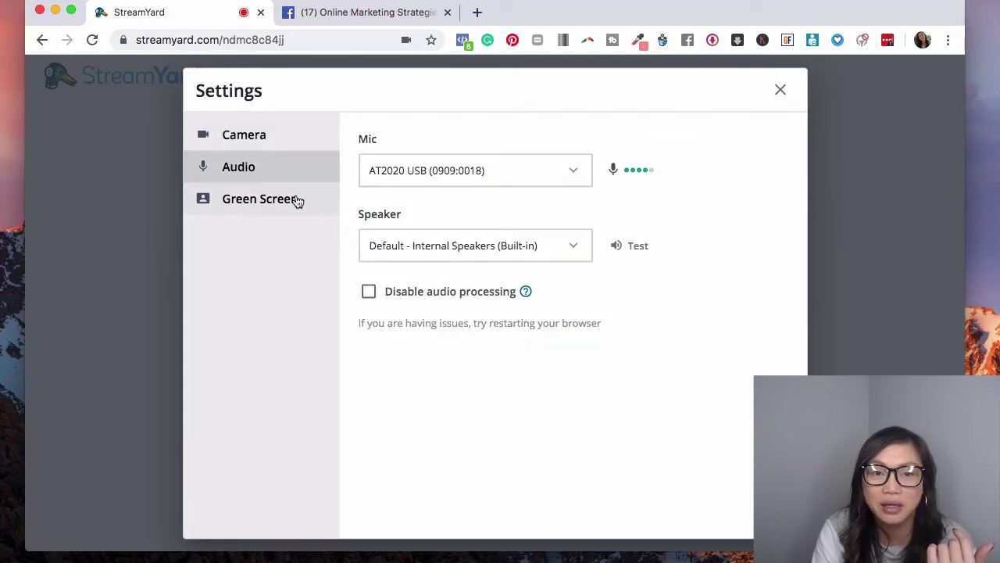
left_click(298, 201)
left_click(293, 166)
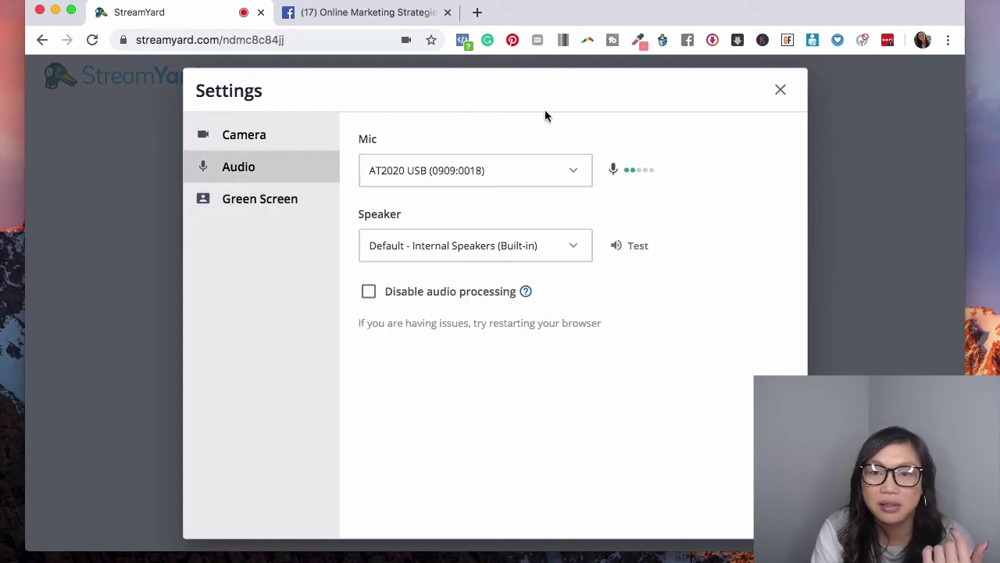
left_click(781, 92)
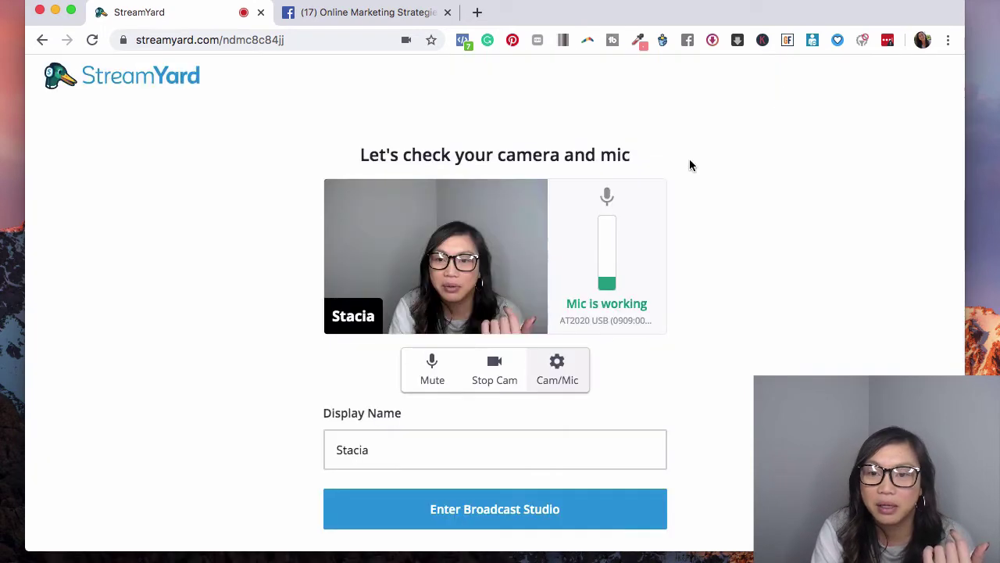
left_click(561, 509)
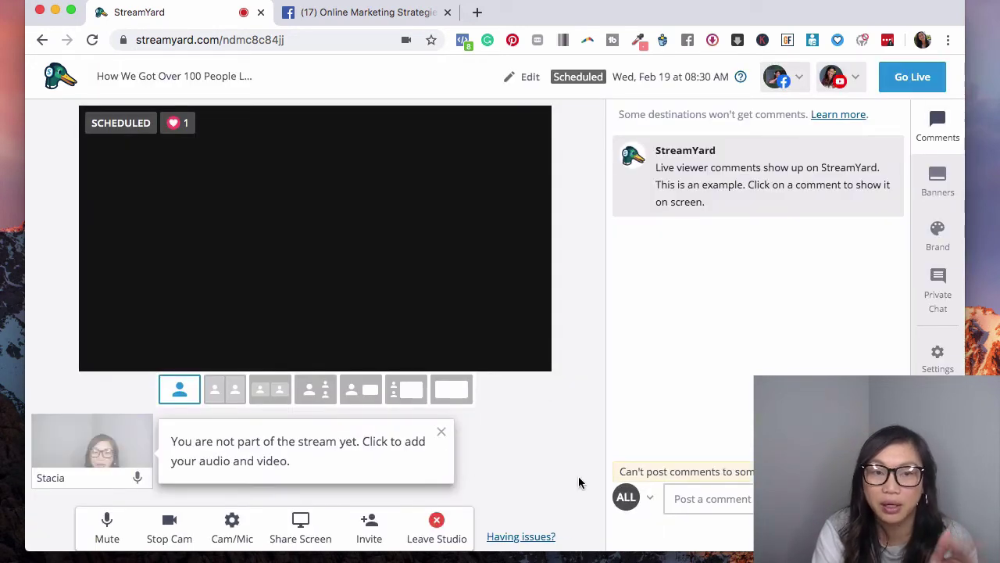
Put your webcam on the stage, removing and re-adding it and dismissing the audio-removed tip
mouse_move(140, 461)
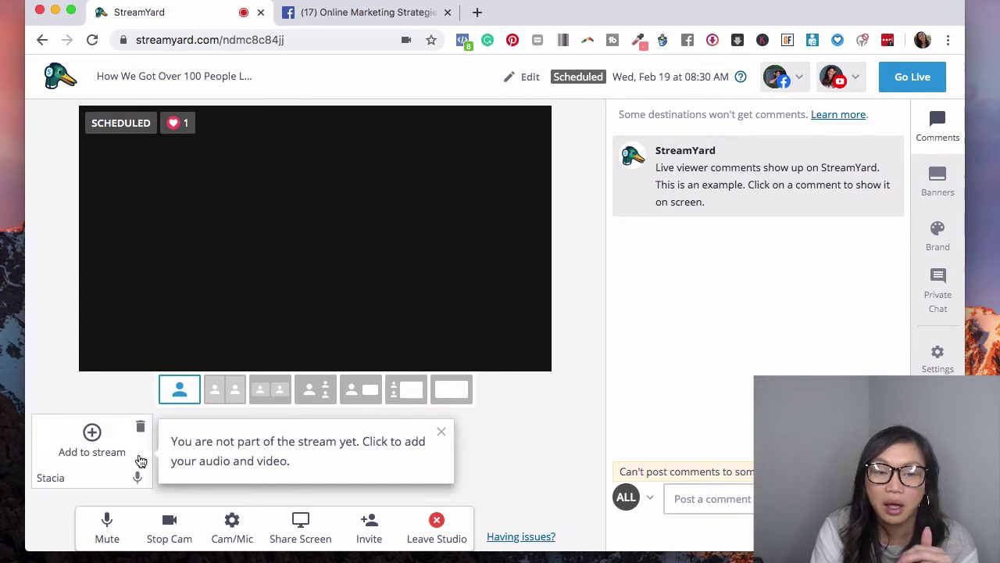
left_click(92, 433)
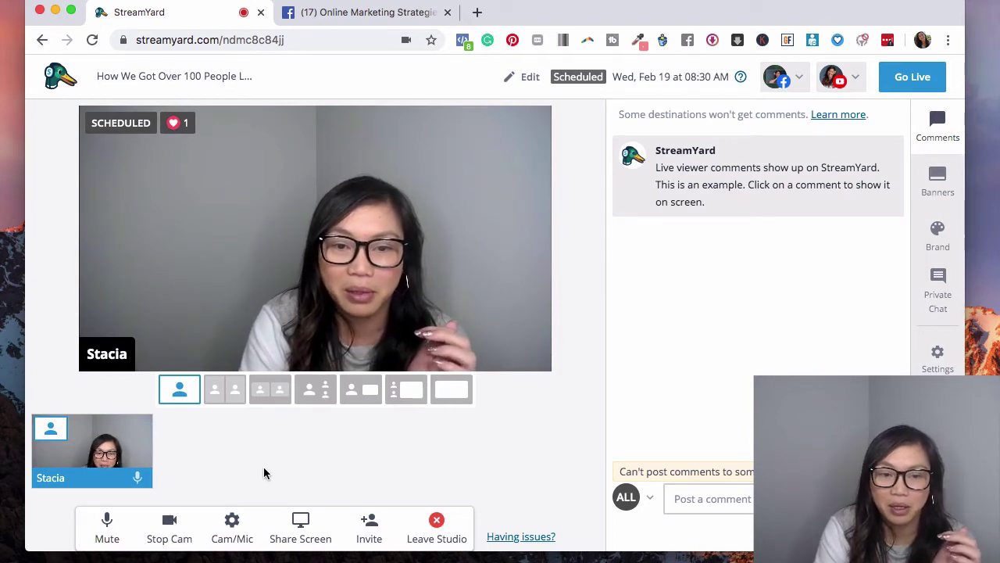
mouse_move(92, 452)
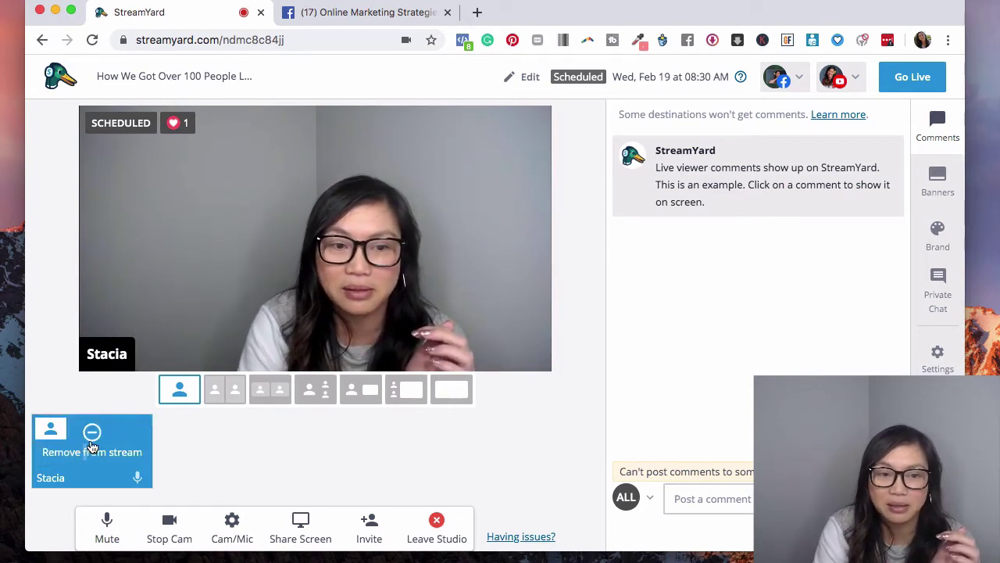
left_click(92, 434)
left_click(90, 438)
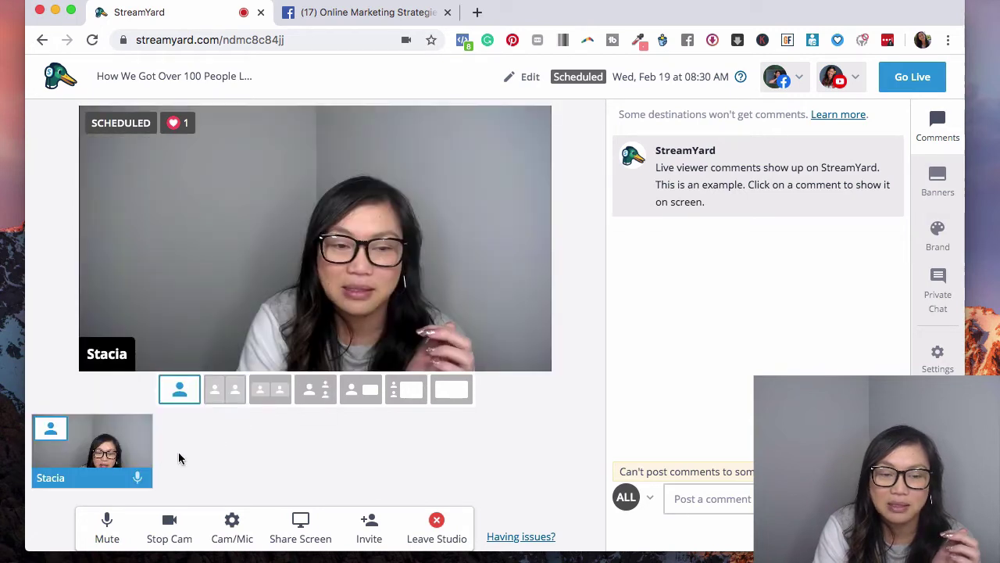
left_click(91, 434)
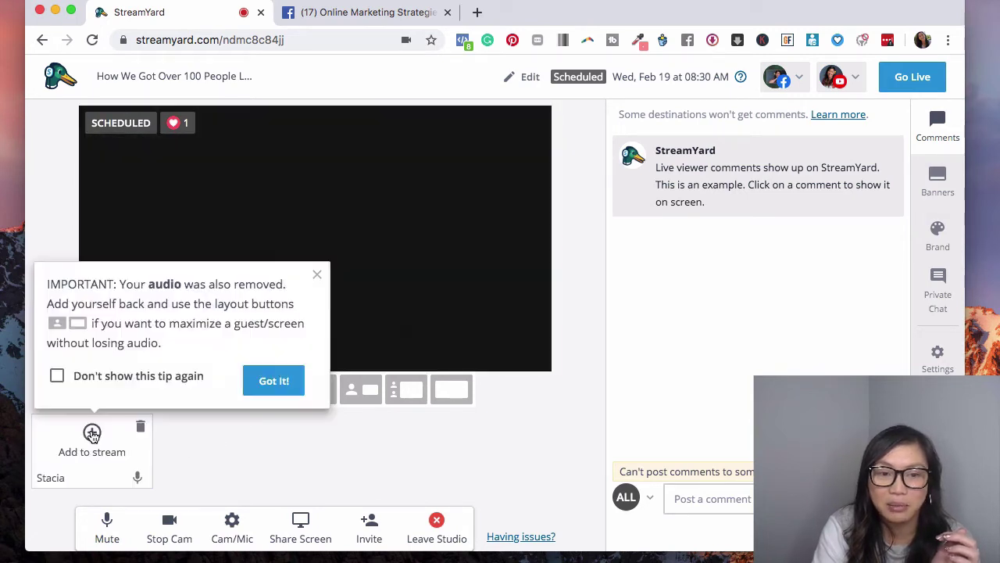
left_click(260, 386)
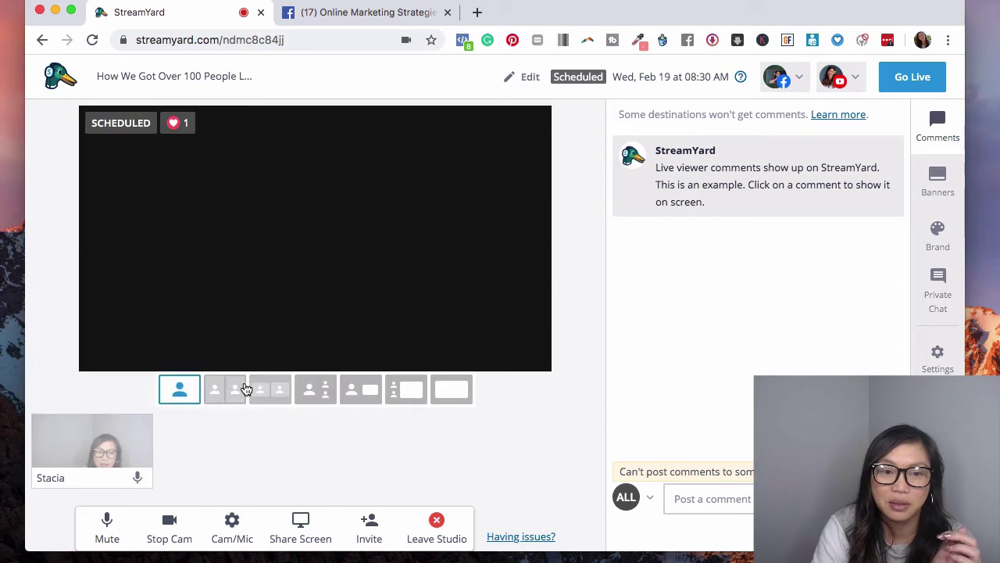
left_click(92, 438)
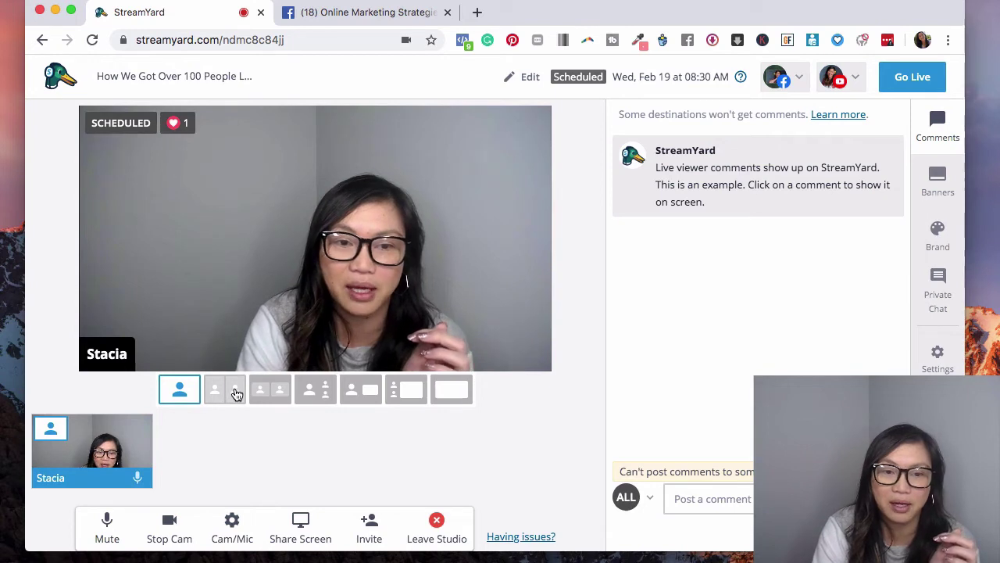
Cycle through the stage layouts to the person-beside-screen layout and begin screen sharing
left_click(237, 393)
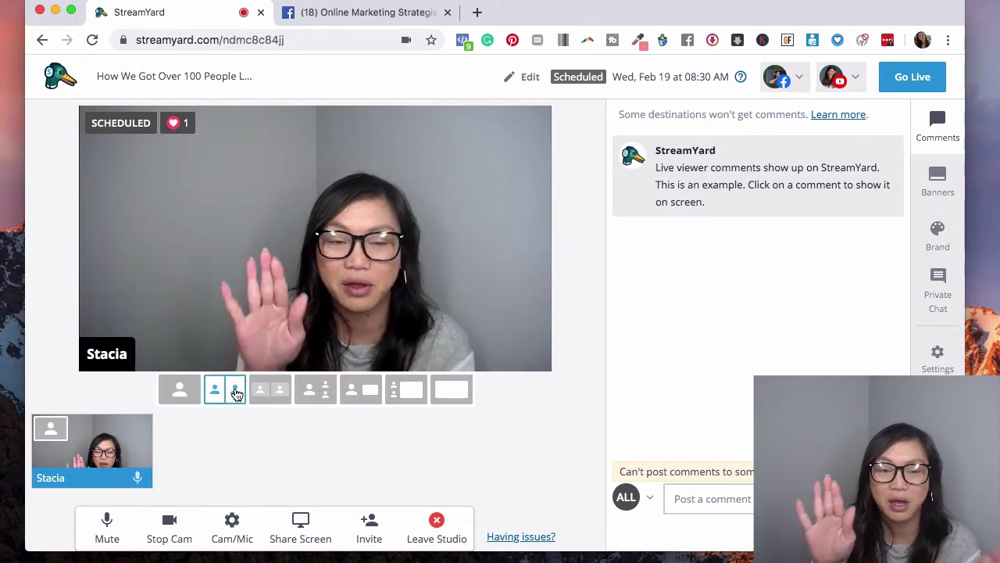
left_click(274, 395)
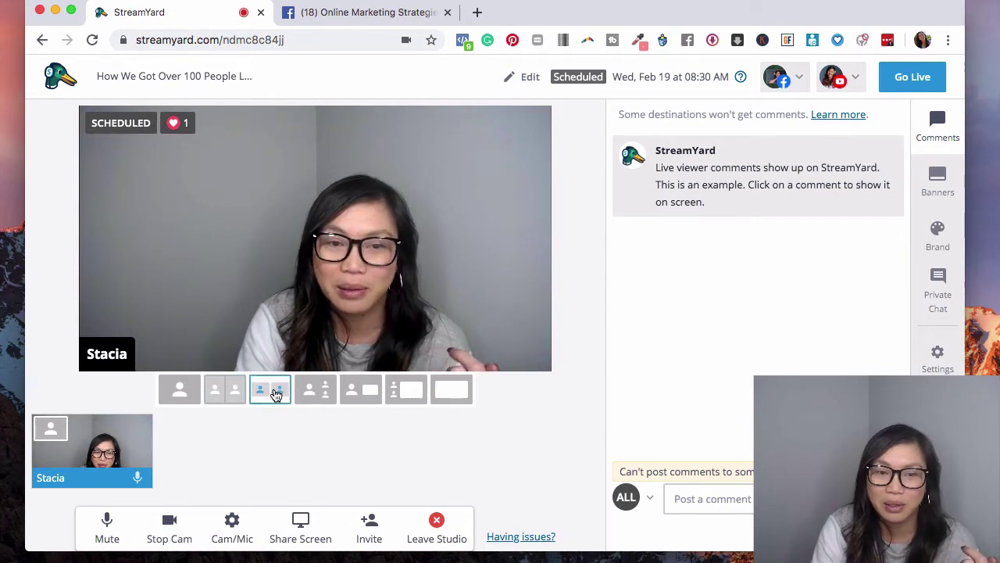
left_click(331, 400)
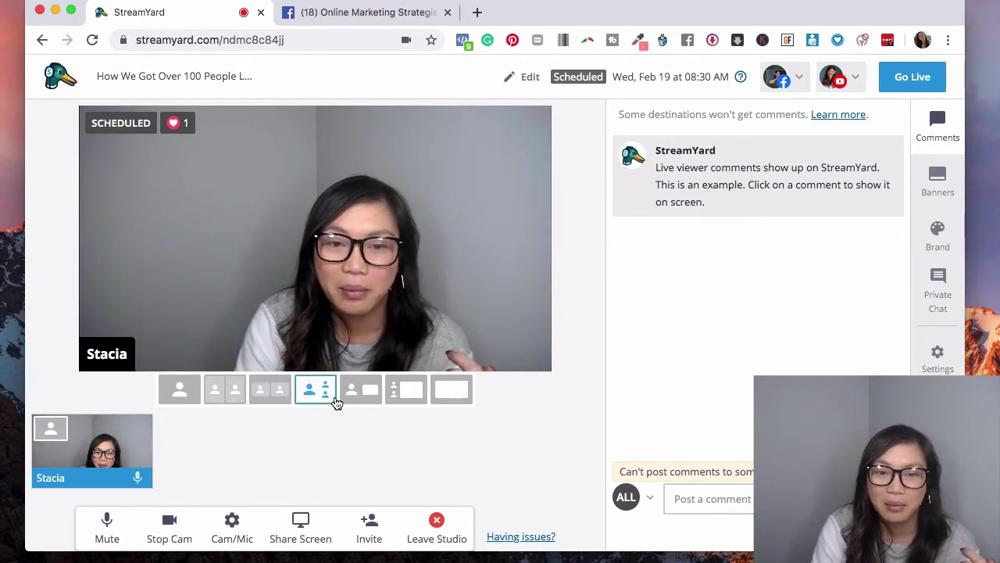
left_click(364, 400)
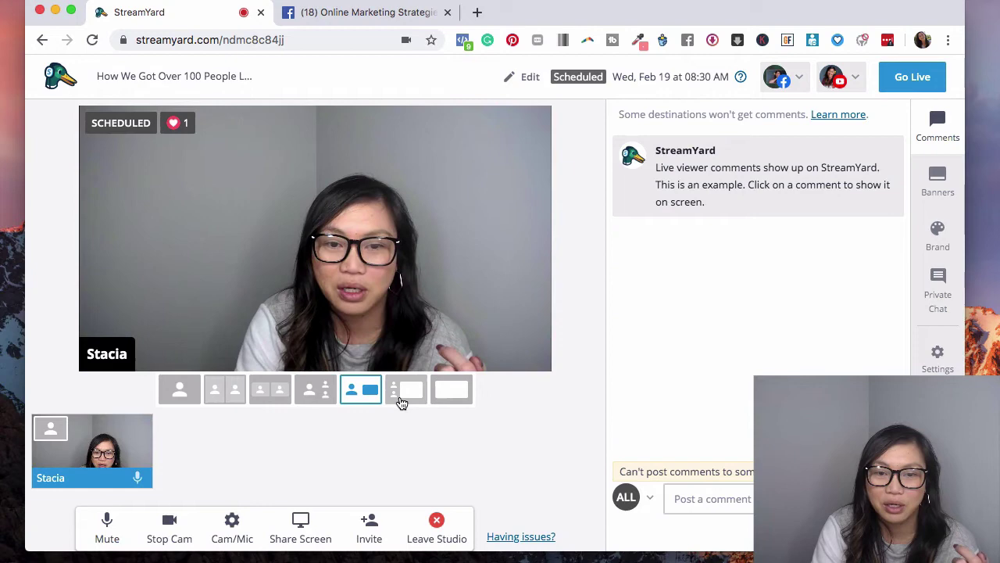
left_click(311, 528)
left_click(409, 422)
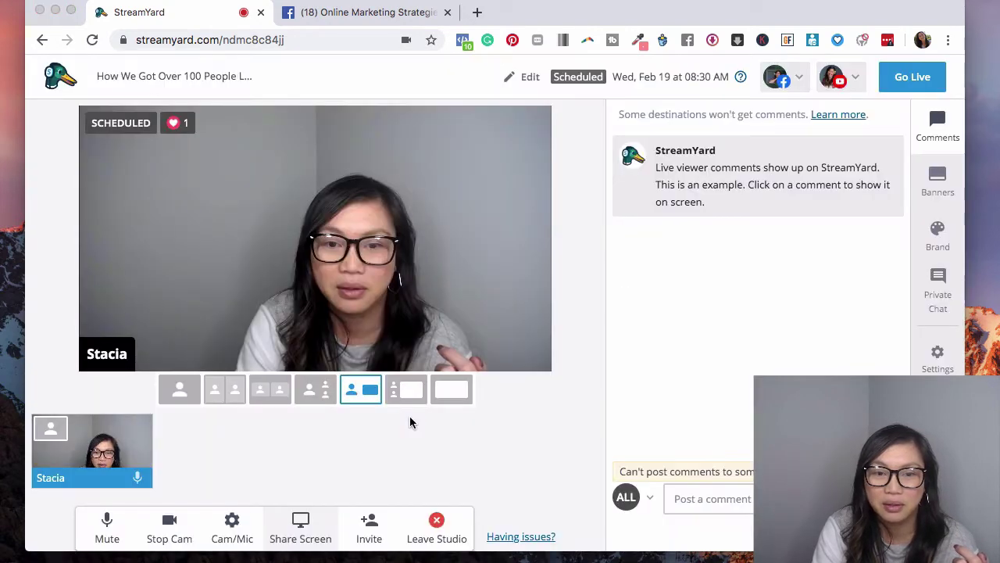
Share Screen 2 to the stage
left_click(569, 222)
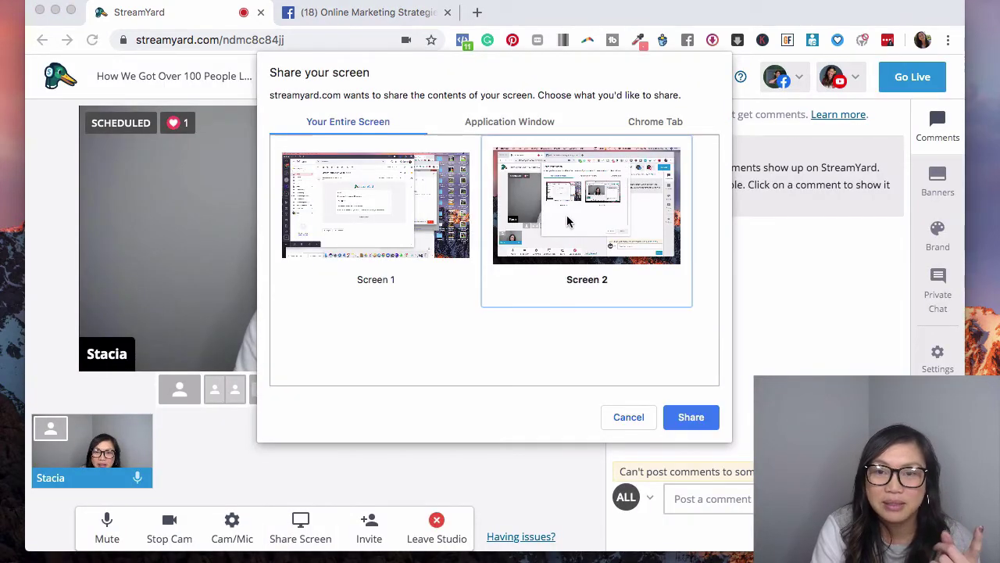
left_click(373, 245)
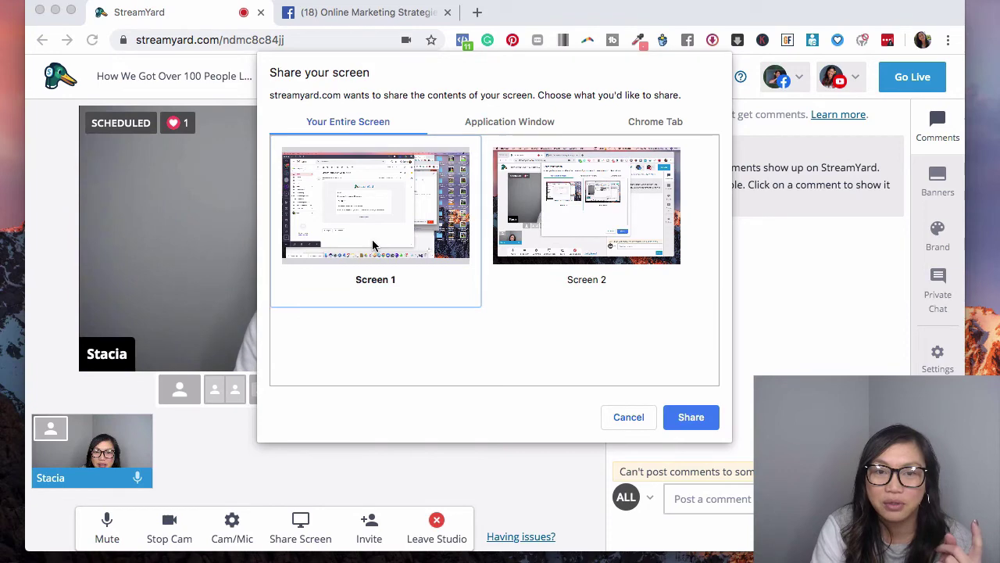
left_click(557, 259)
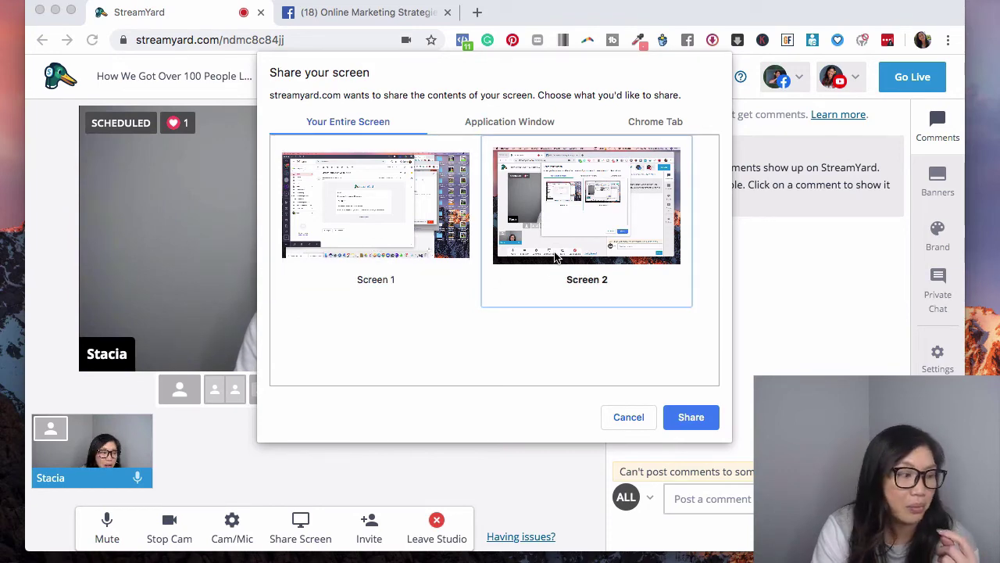
left_click(684, 419)
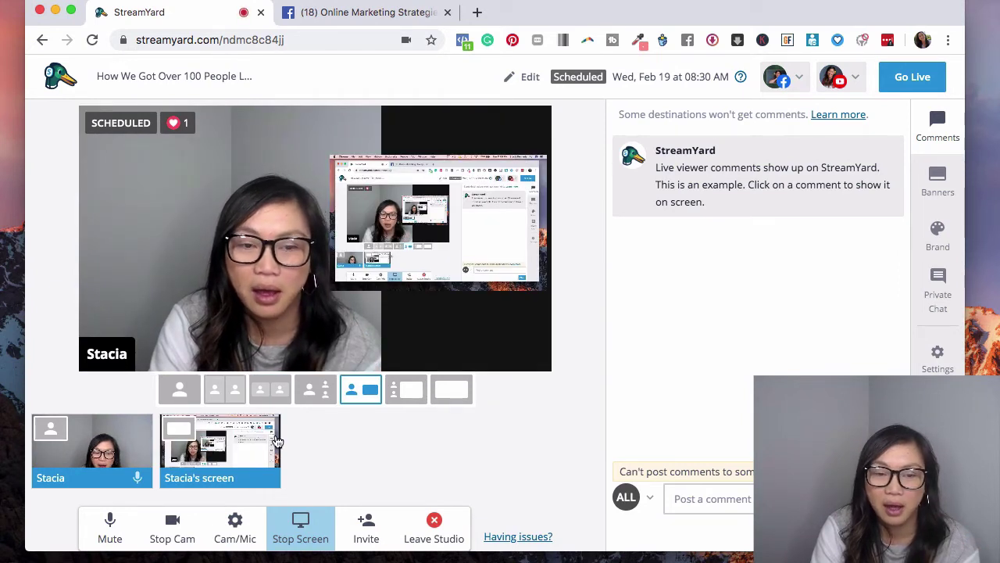
Preview the screen-large and screen-only layouts, then remove the screen share and pick a camera layout
mouse_move(275, 440)
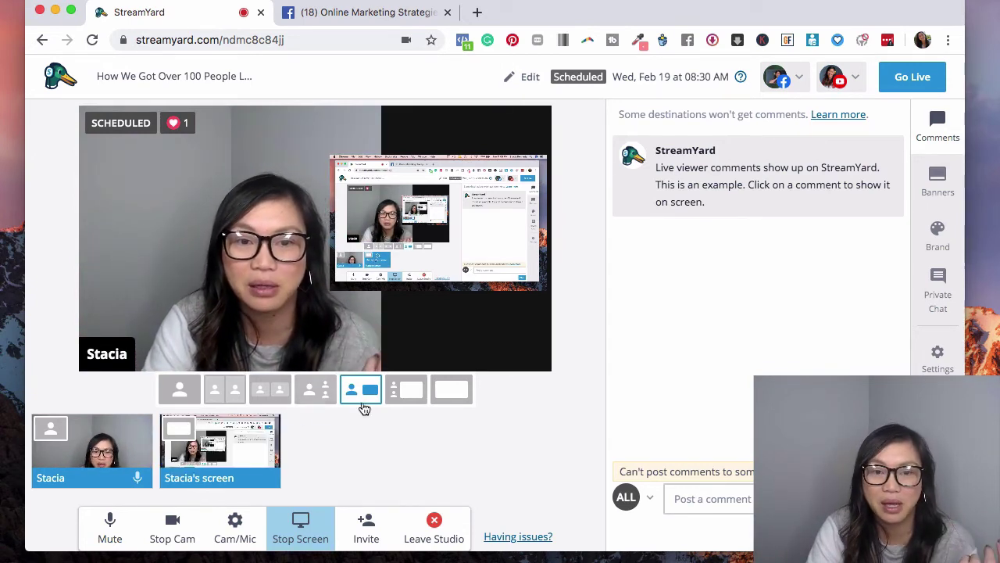
left_click(411, 391)
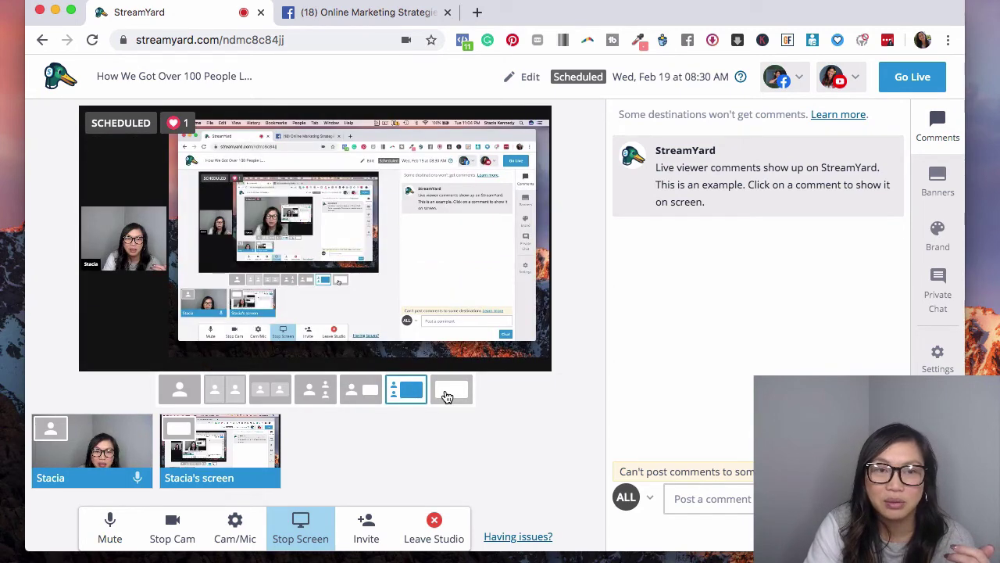
left_click(447, 392)
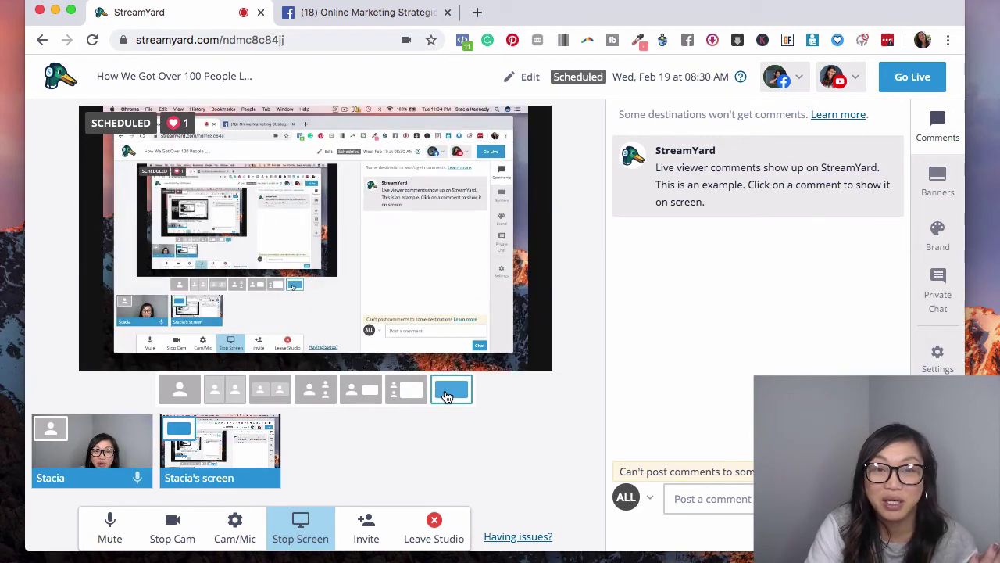
left_click(272, 392)
mouse_move(206, 465)
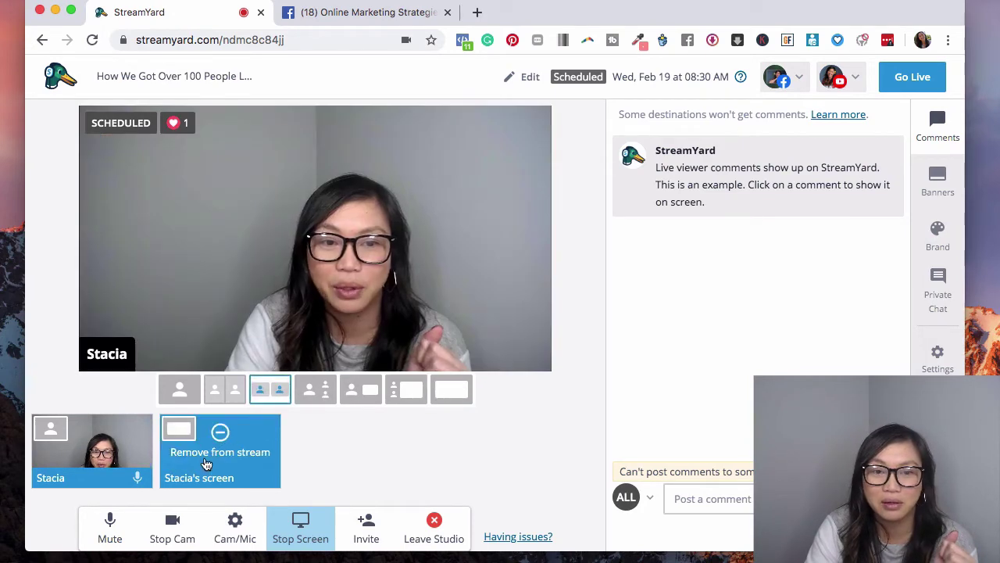
left_click(220, 442)
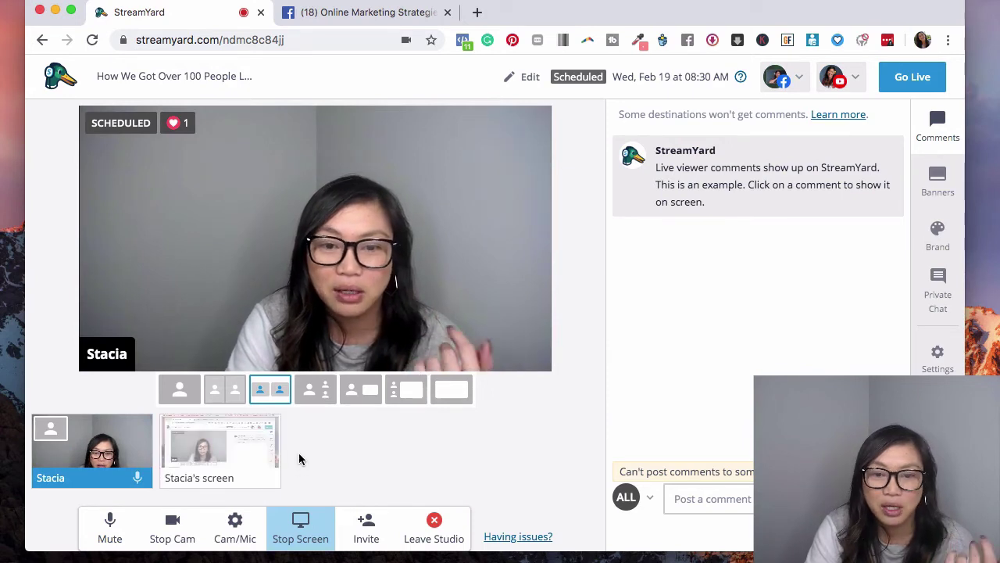
left_click(327, 399)
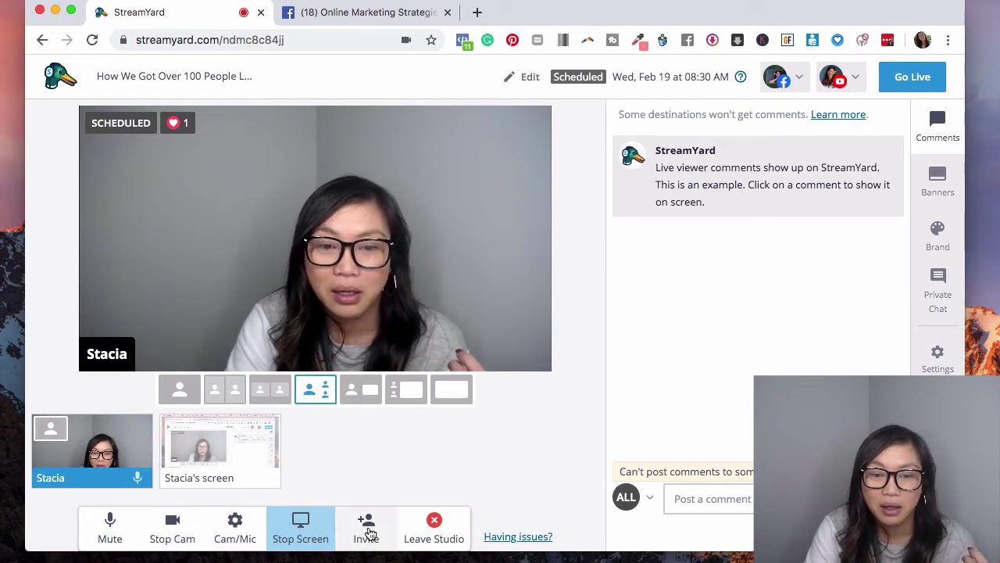
left_click(367, 531)
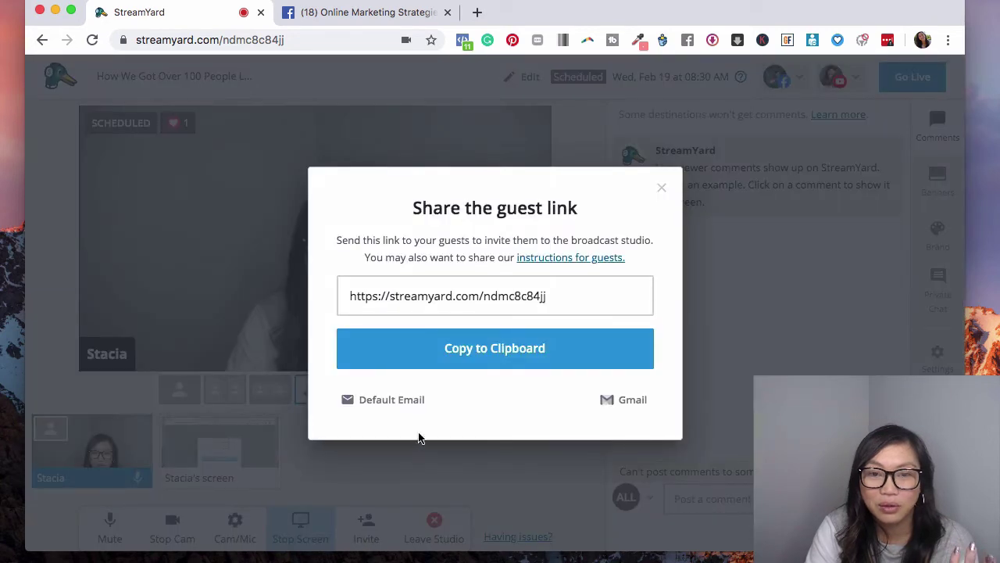
left_click_drag(565, 299, 345, 296)
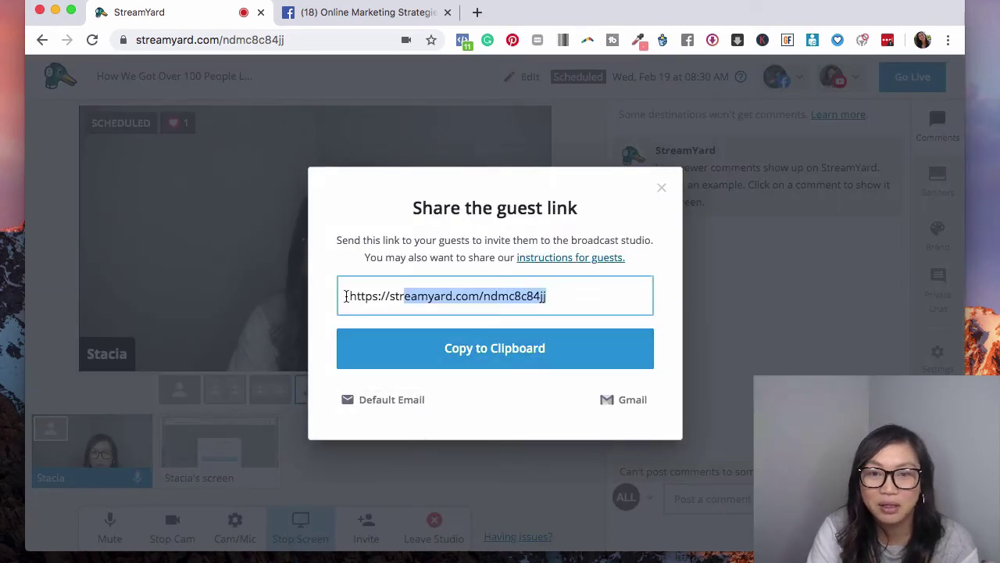
left_click(661, 190)
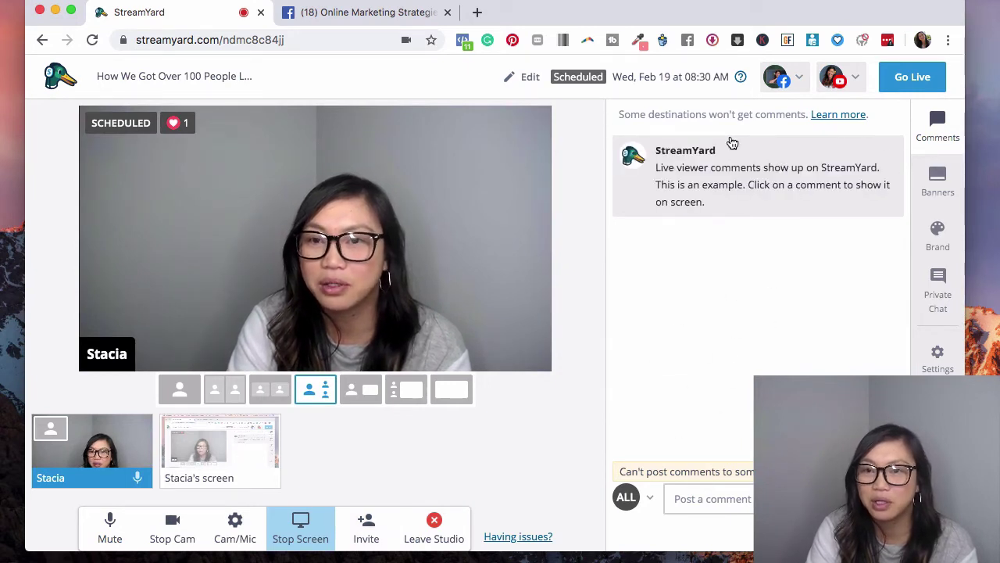
mouse_move(719, 161)
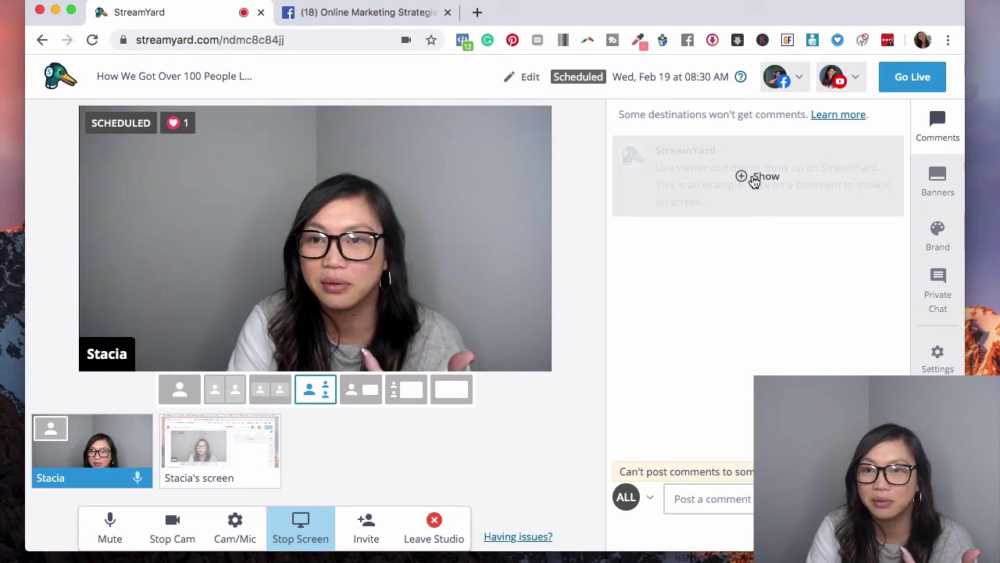
left_click(746, 177)
left_click(753, 180)
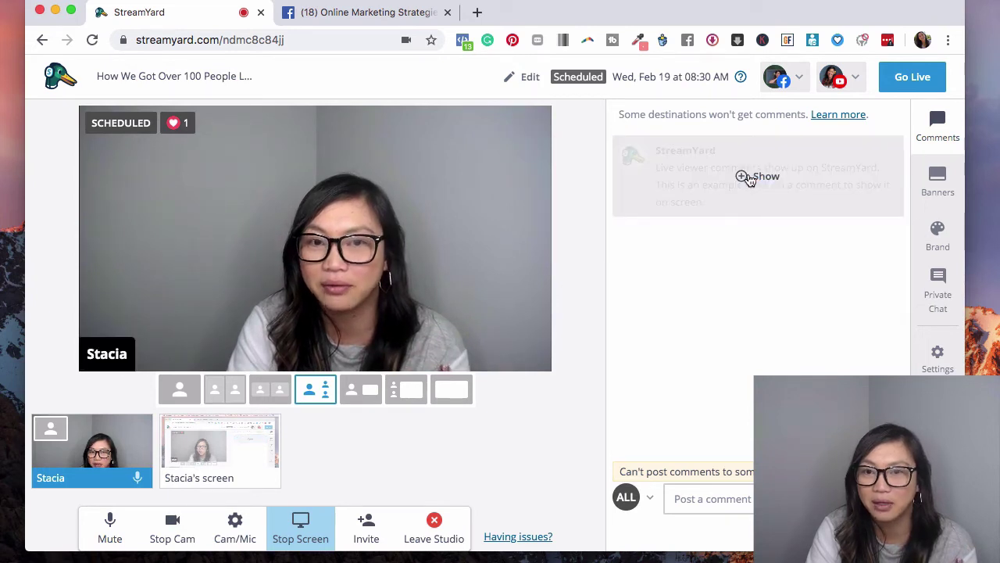
left_click(750, 177)
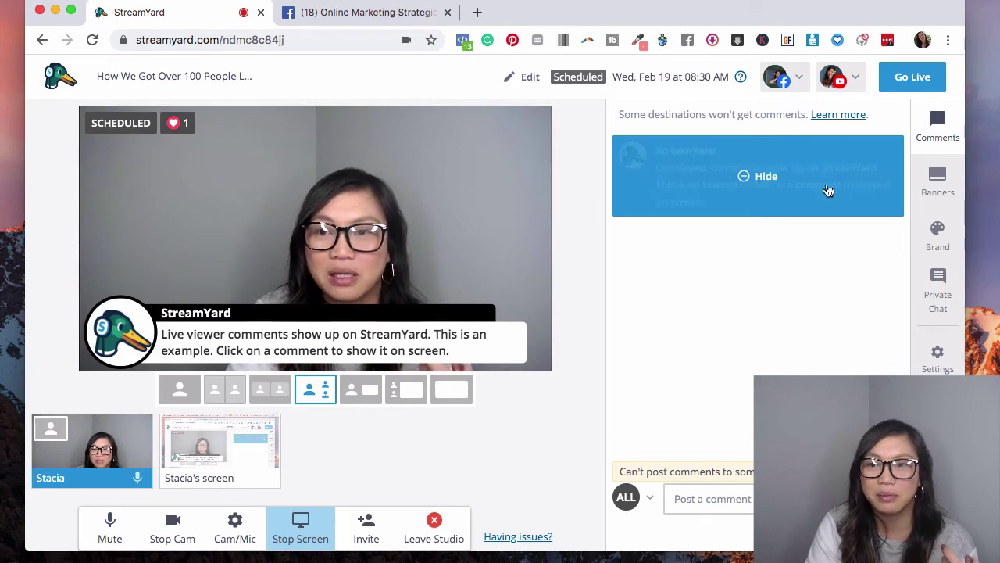
left_click(747, 179)
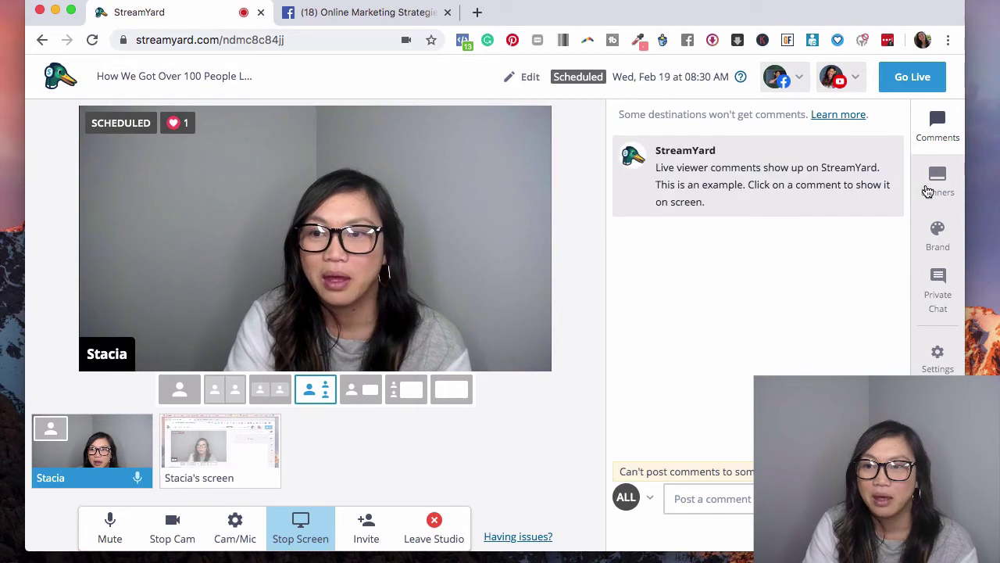
left_click(628, 498)
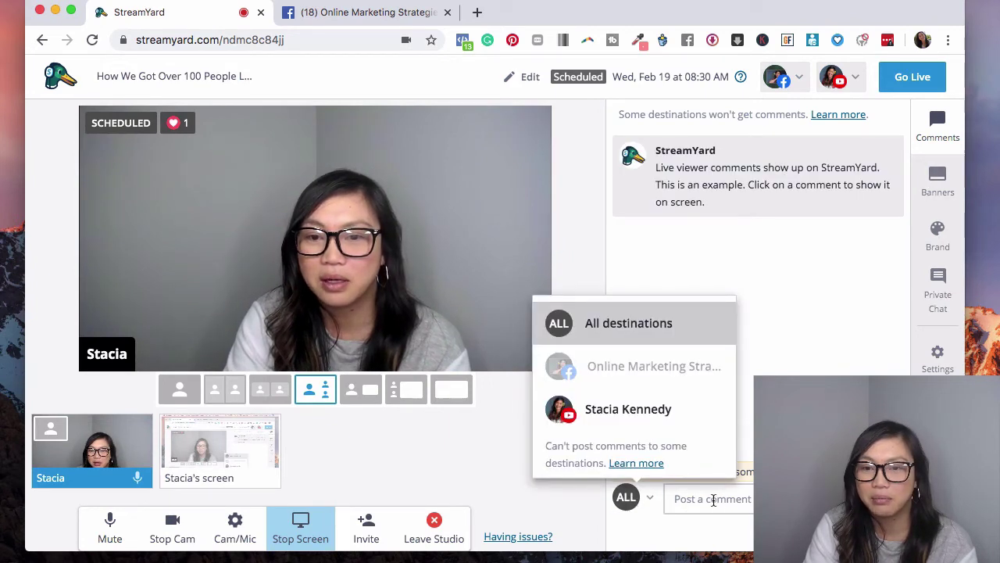
left_click(634, 392)
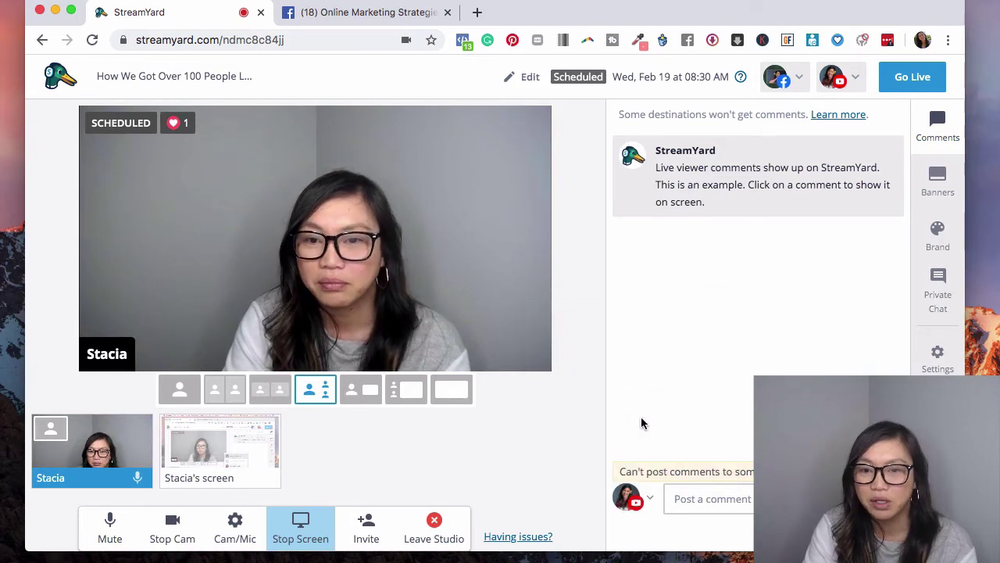
left_click(629, 500)
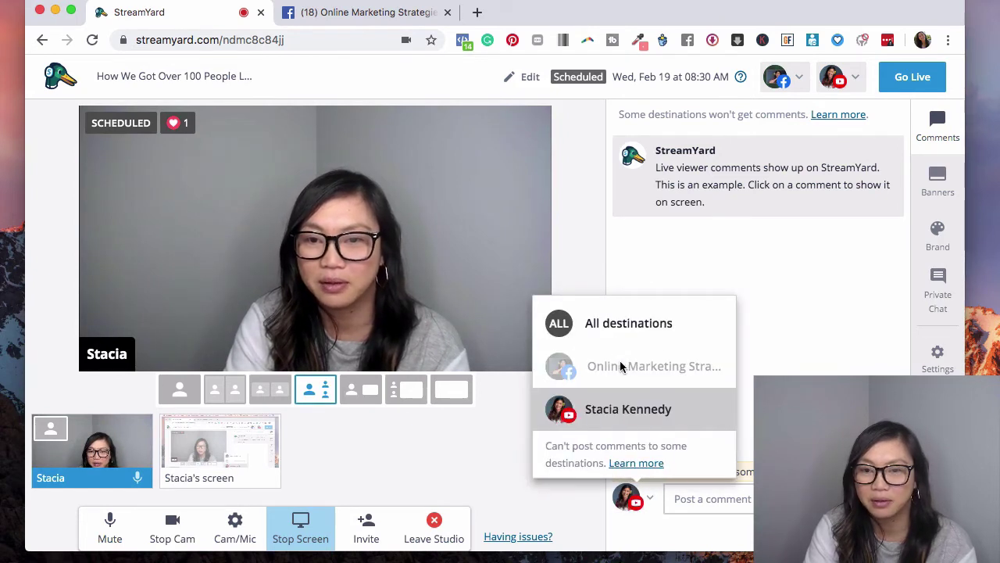
left_click(648, 354)
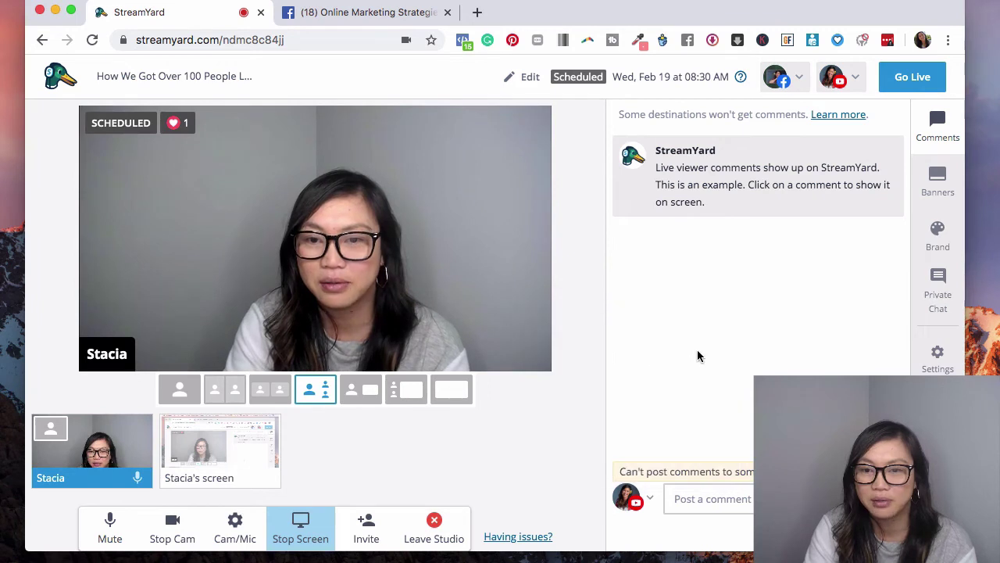
left_click(631, 498)
left_click(639, 324)
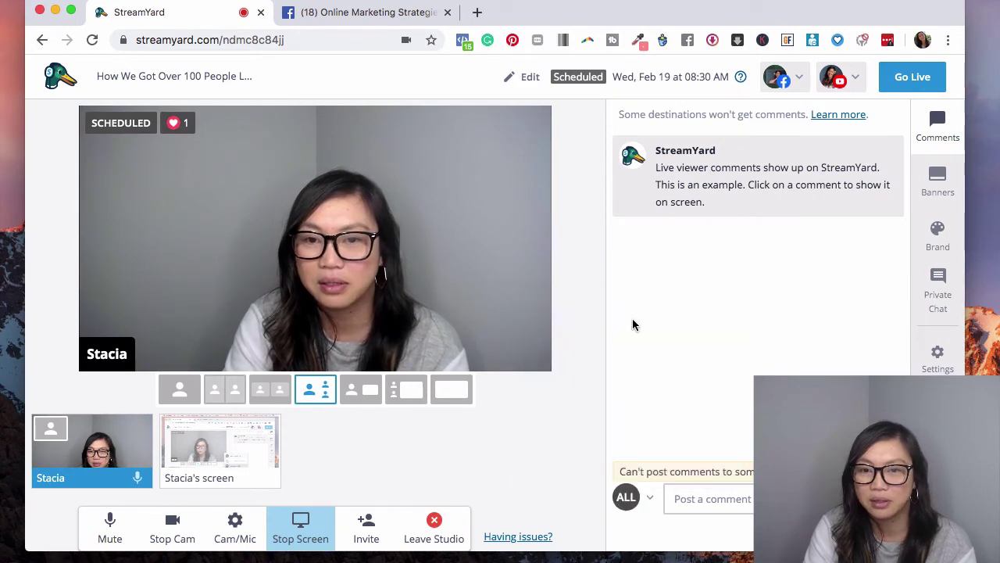
left_click(642, 494)
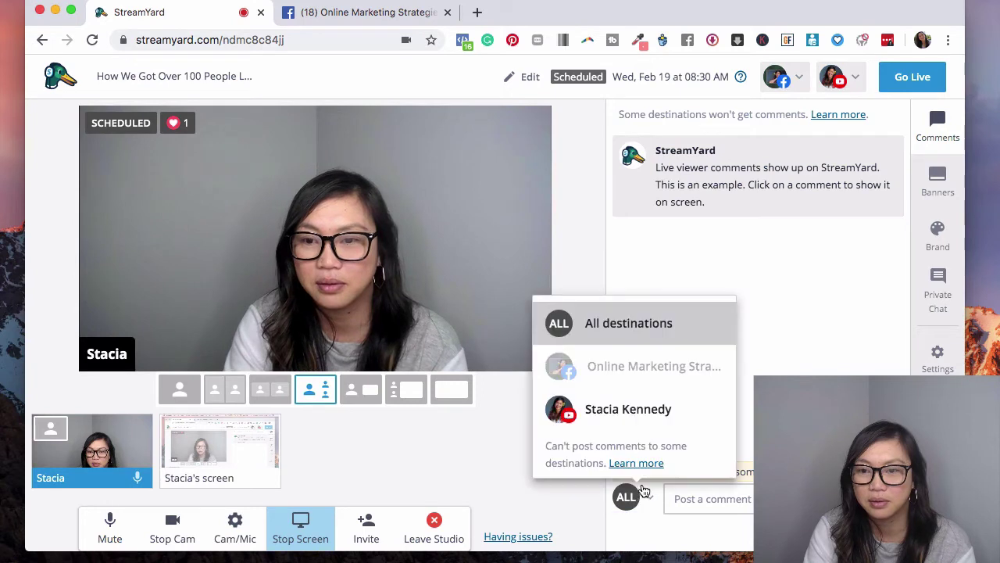
left_click(603, 344)
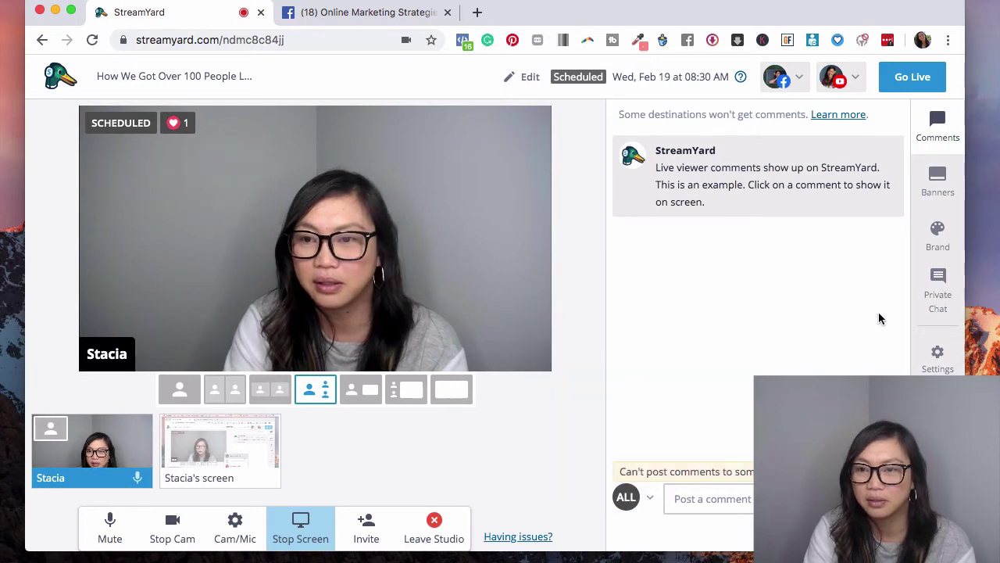
Open the Brand panel and look through the list of saved brands
left_click(943, 294)
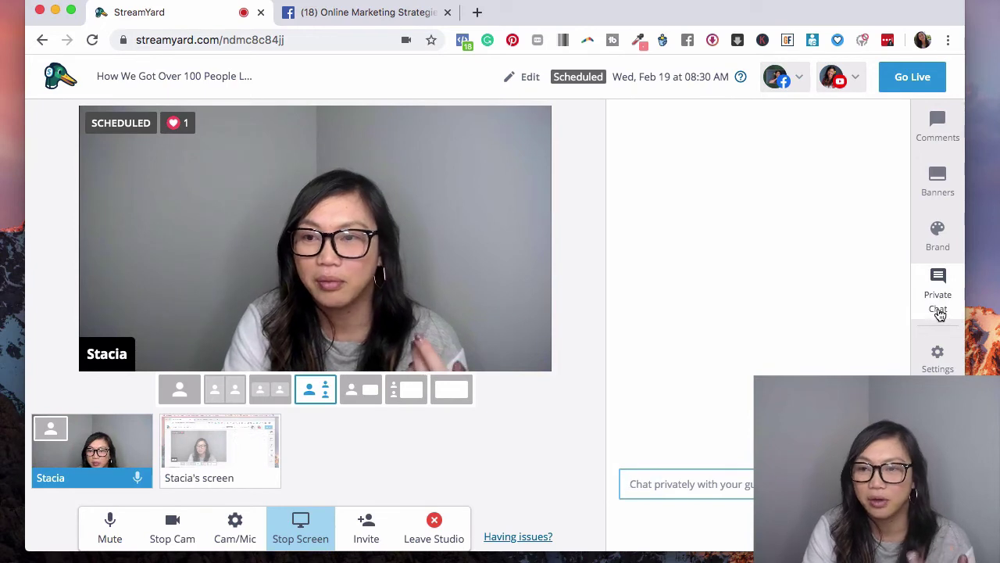
left_click(943, 237)
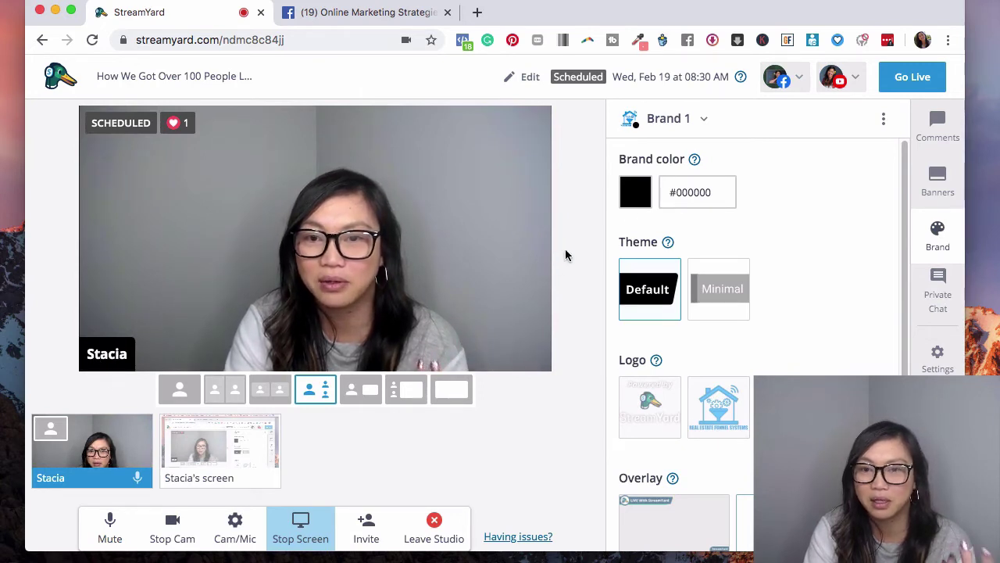
left_click(688, 194)
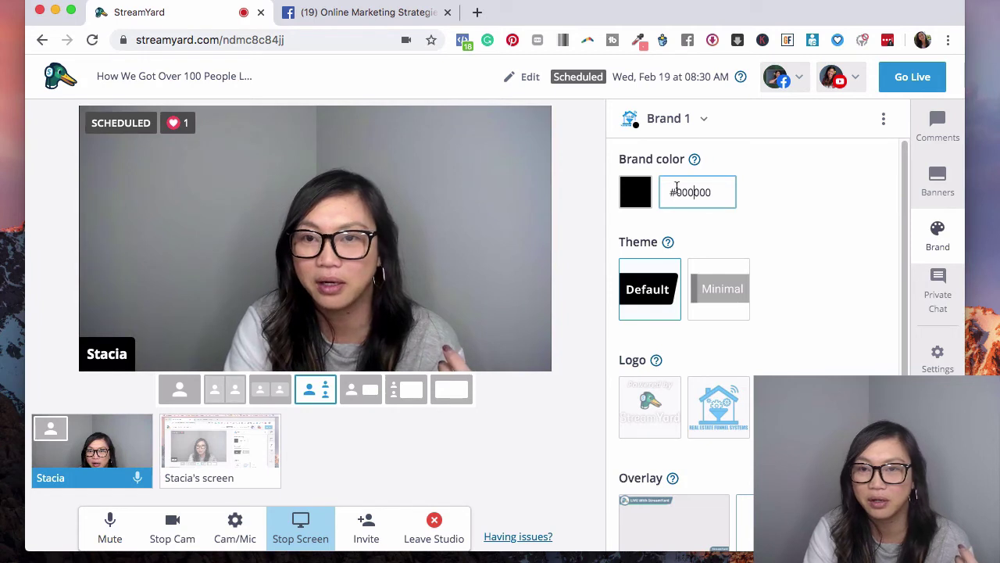
left_click(703, 125)
left_click(698, 125)
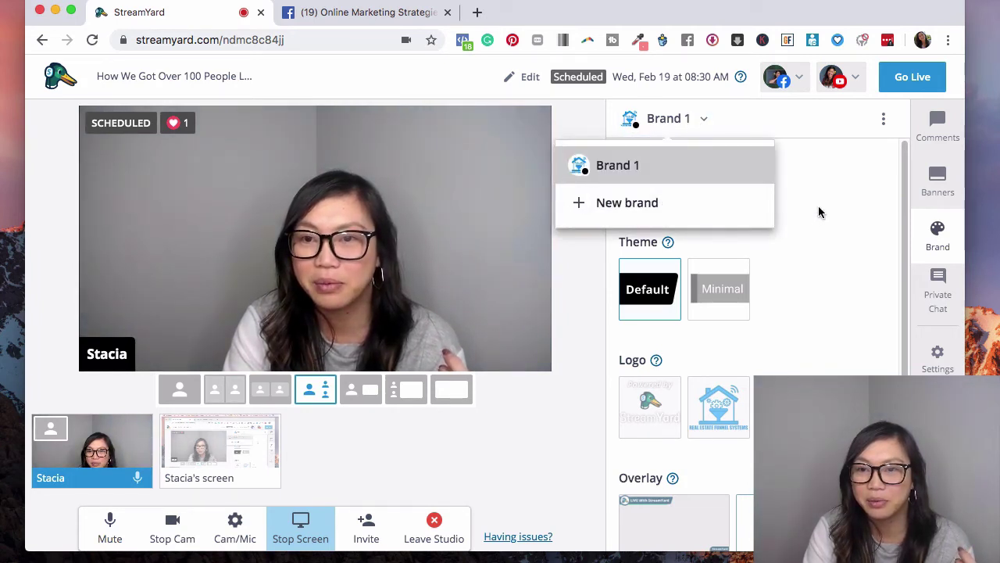
left_click(709, 367)
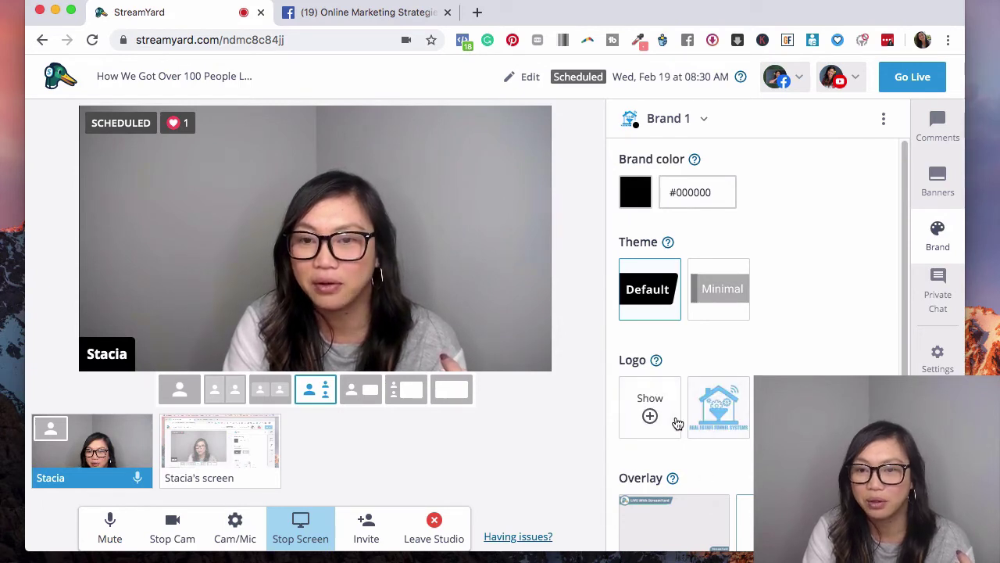
Show the Powered by StreamYard logo on stage instead of the real estate logo
mouse_move(721, 420)
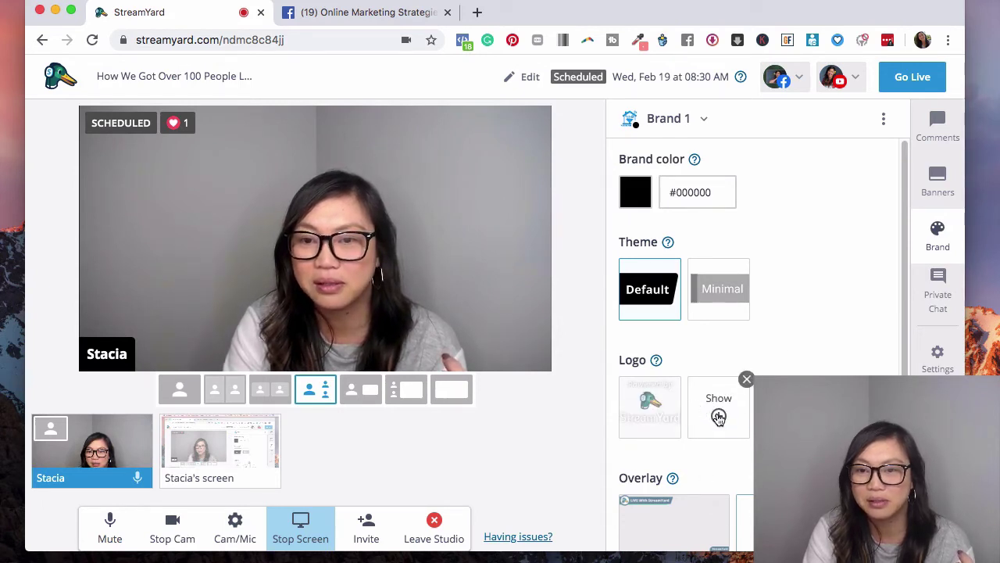
left_click(719, 419)
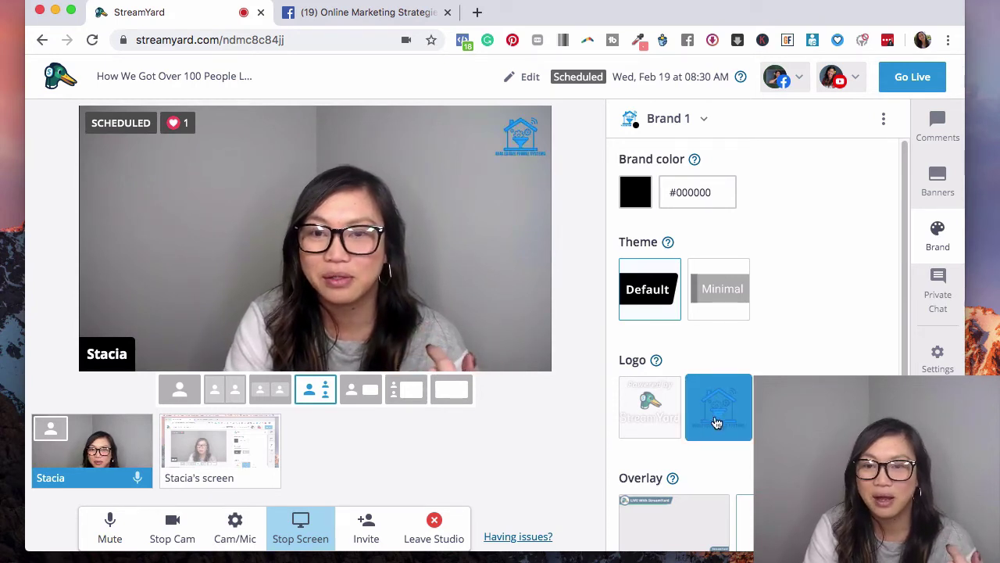
left_click(718, 414)
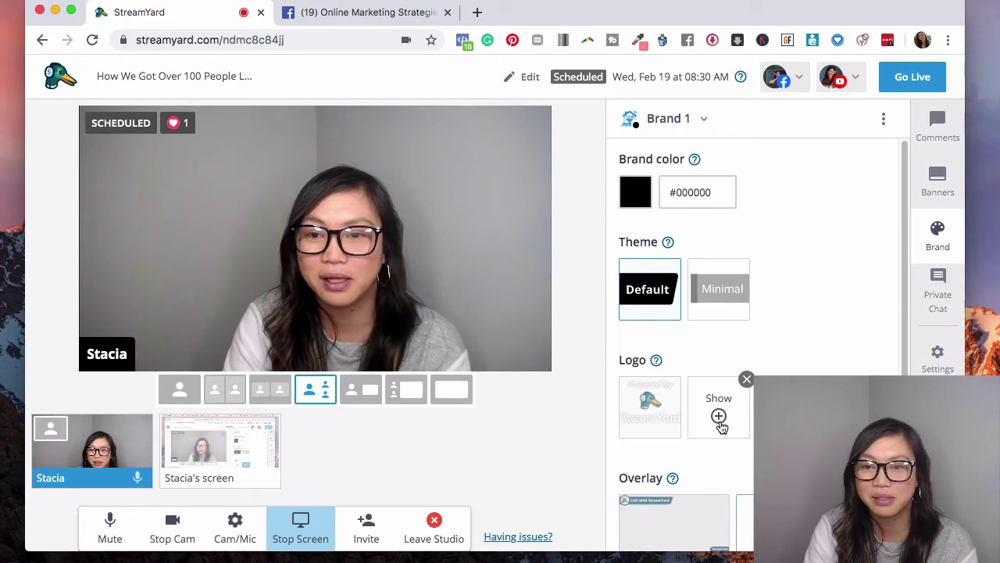
left_click(651, 416)
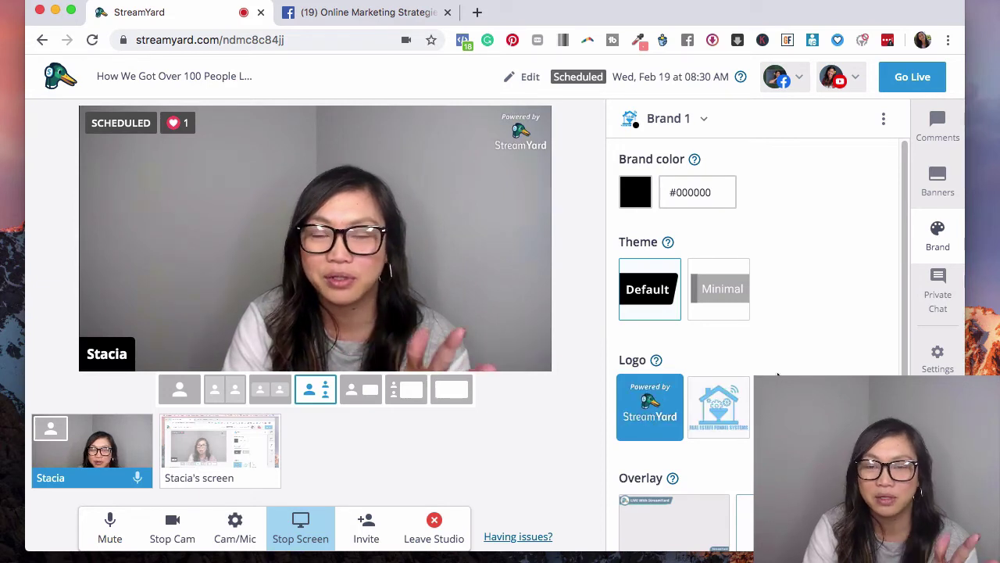
Toggle the Live with StreamYard overlay on and off, leaving it off the stage
scroll(902, 338, "down", 2)
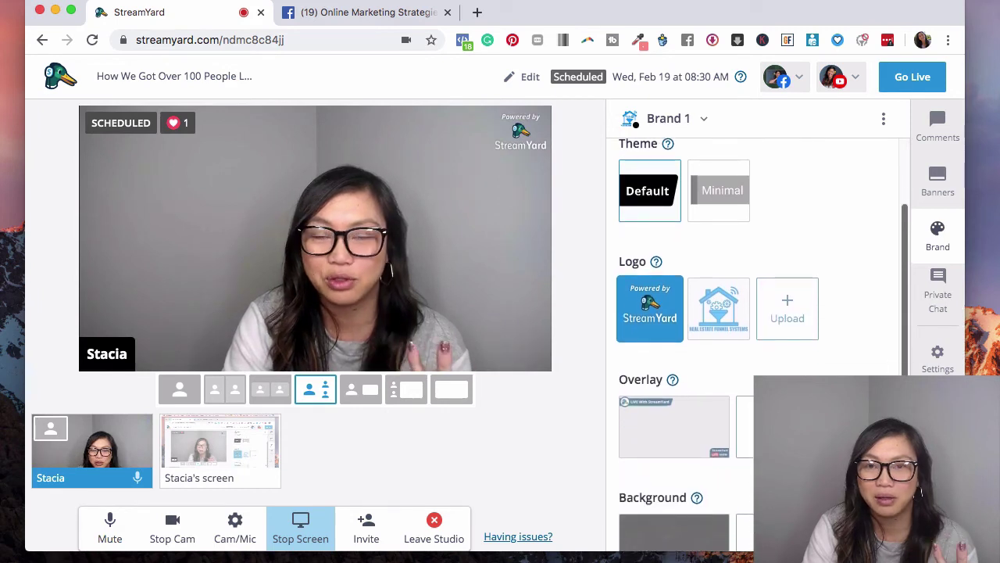
scroll(903, 338, "down", 2)
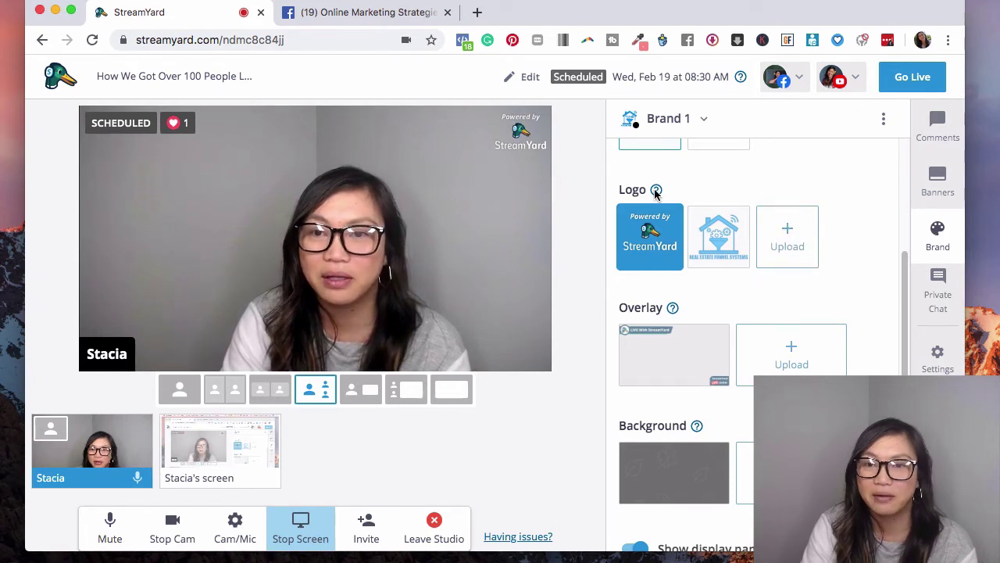
mouse_move(656, 193)
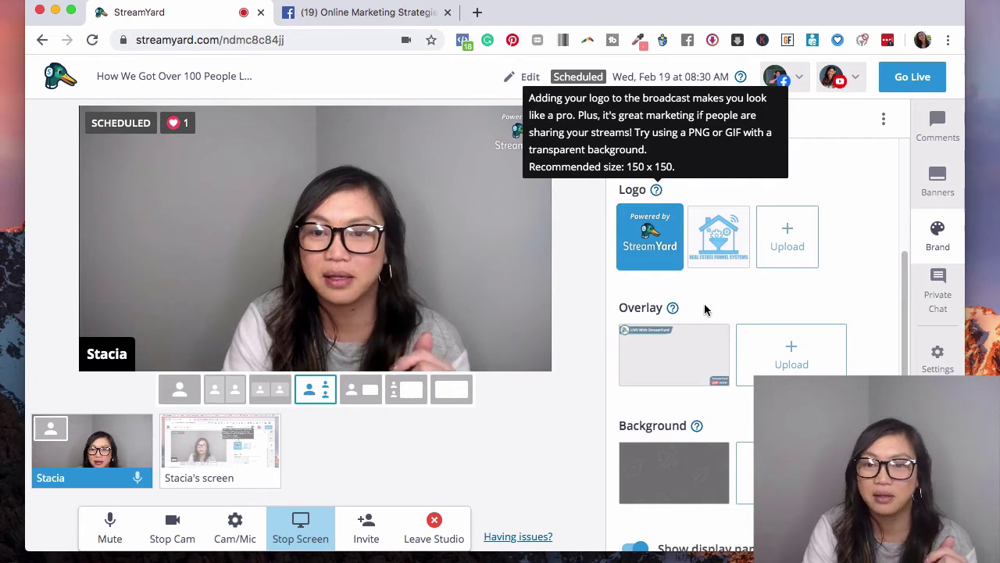
mouse_move(672, 310)
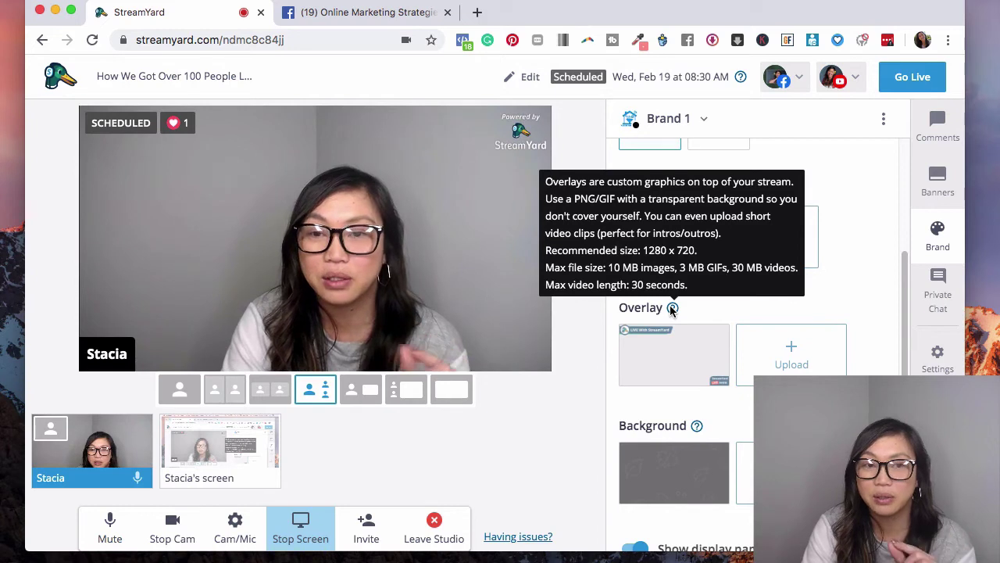
mouse_move(682, 346)
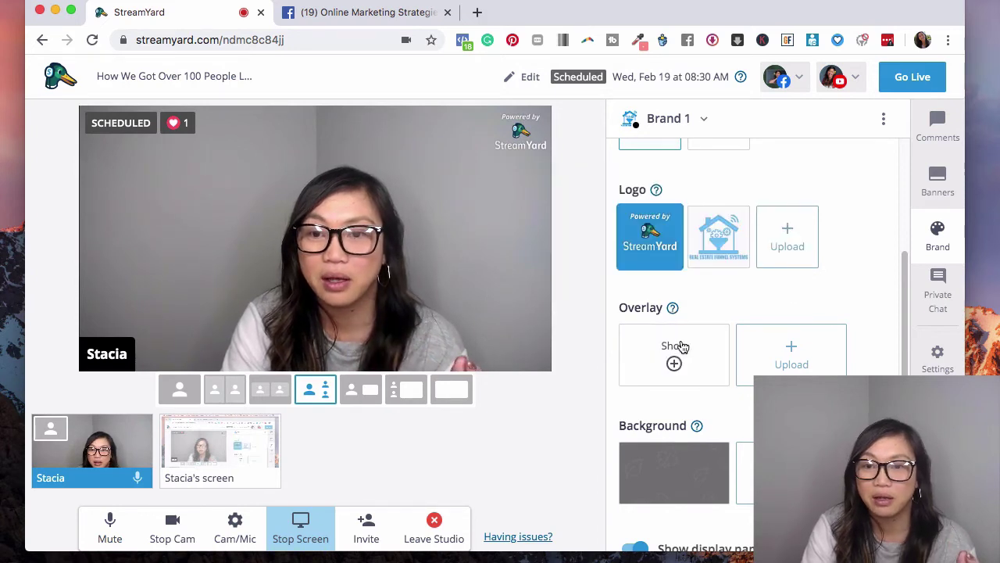
left_click(677, 356)
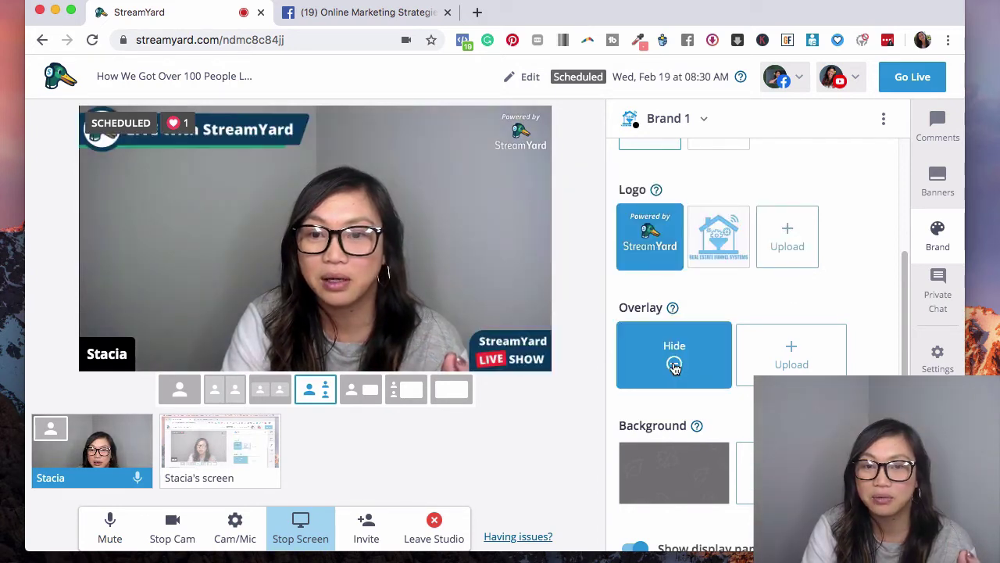
left_click(675, 365)
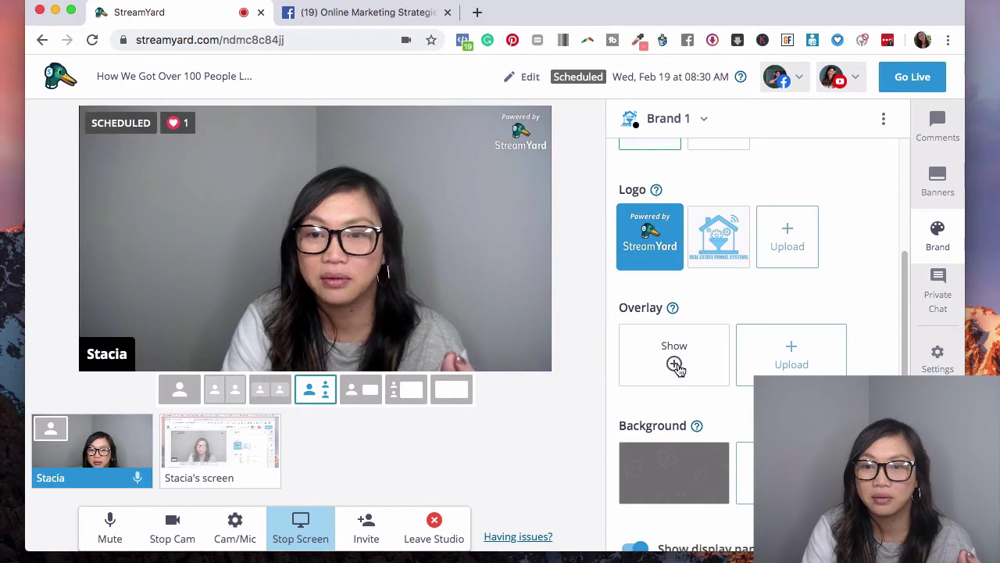
left_click(676, 366)
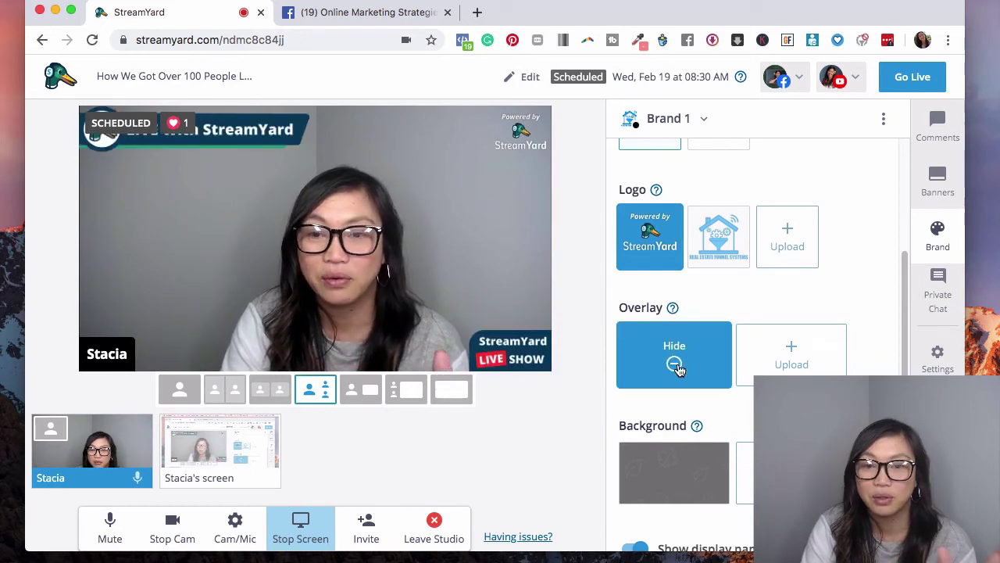
left_click(675, 361)
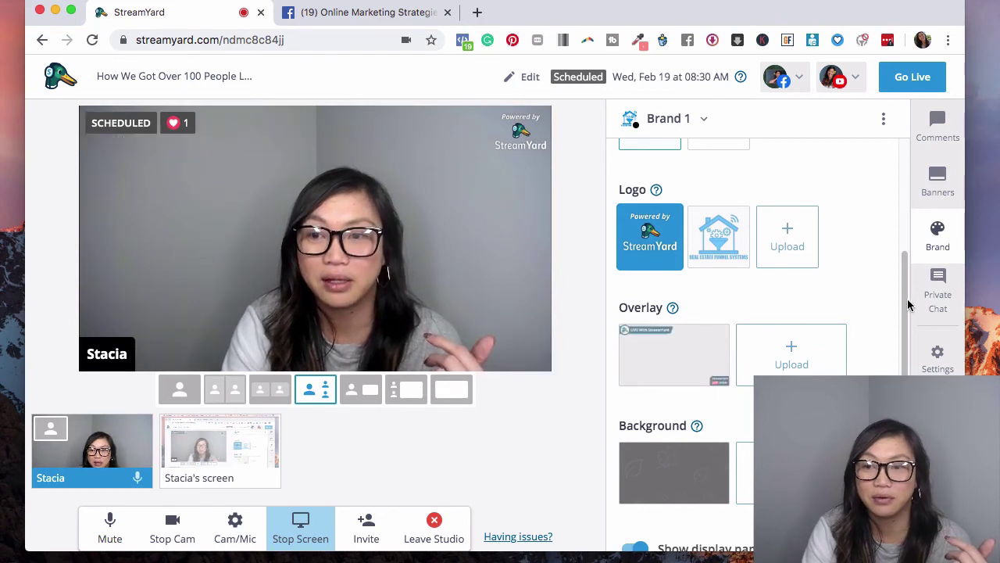
Toggle the background image on and off, then switch to the full-screen solo layout
scroll(904, 295, "down", 1)
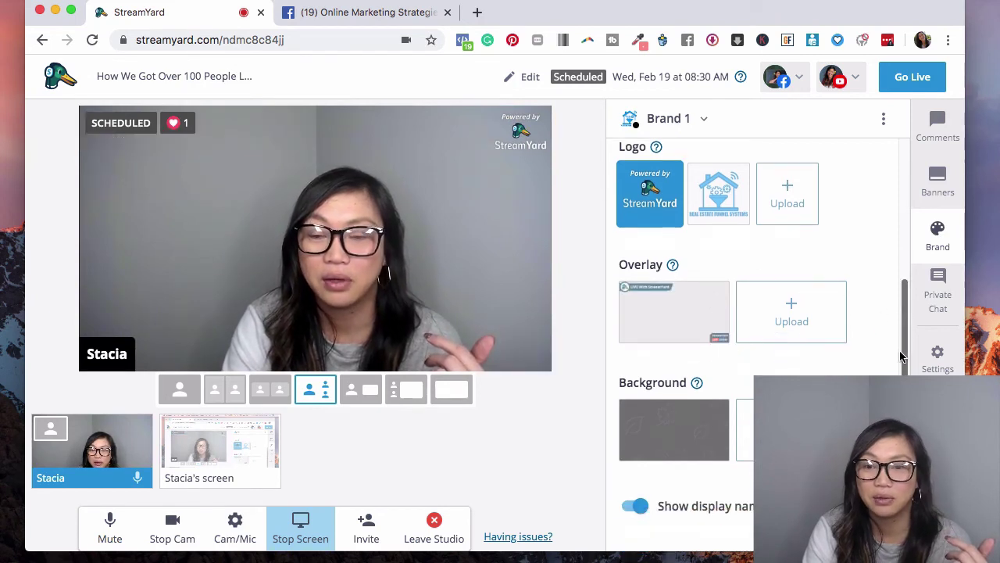
left_click(673, 435)
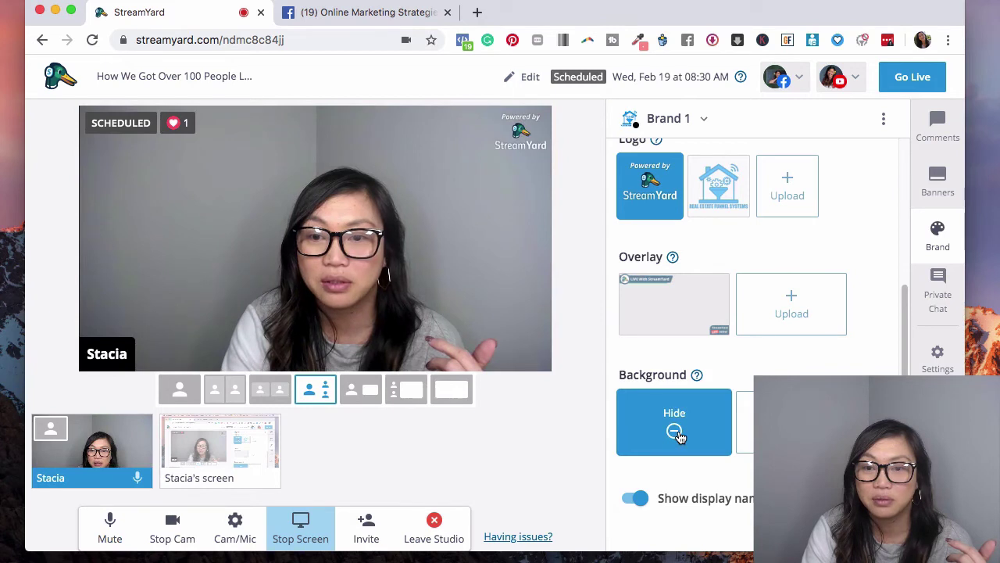
left_click(676, 434)
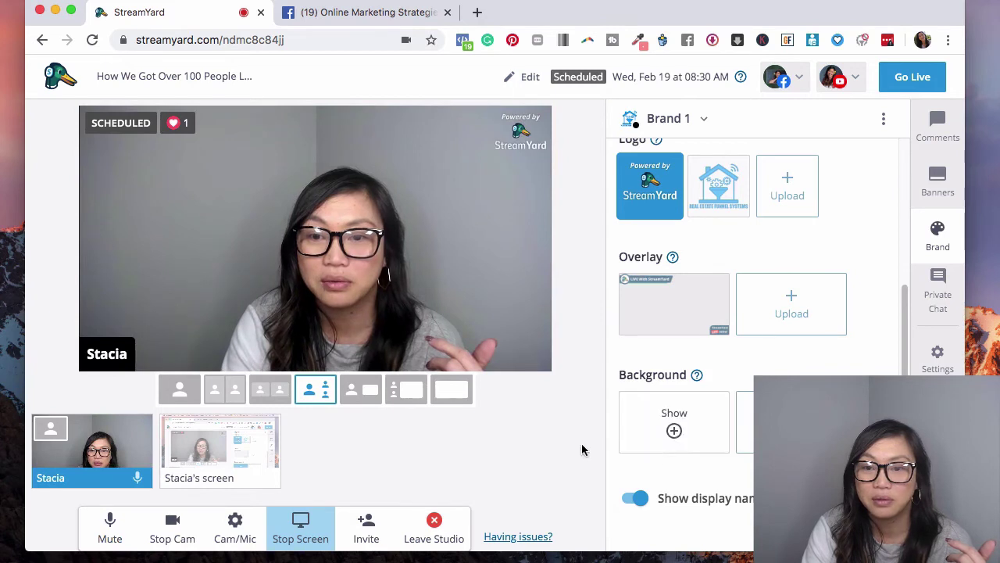
left_click(367, 393)
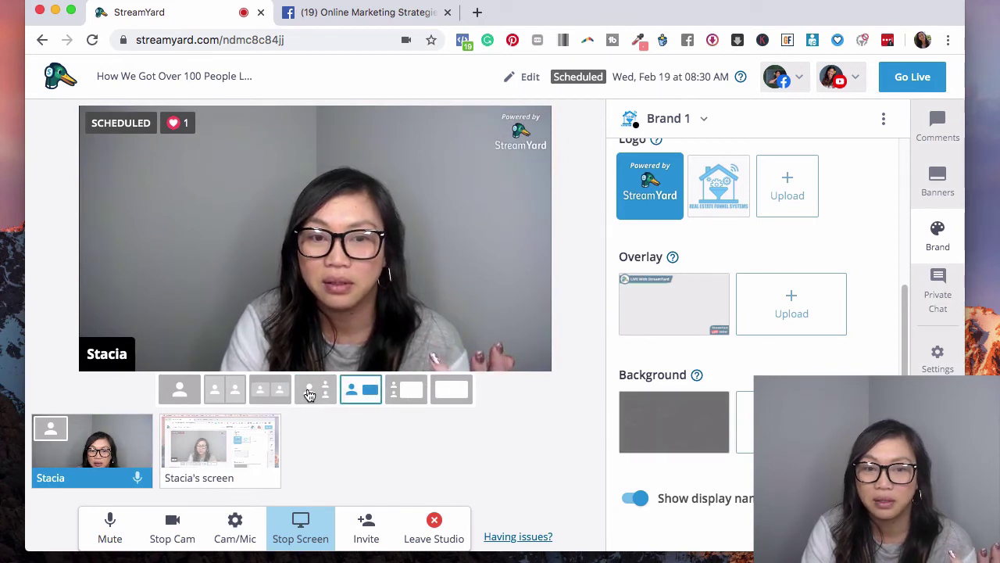
left_click(407, 395)
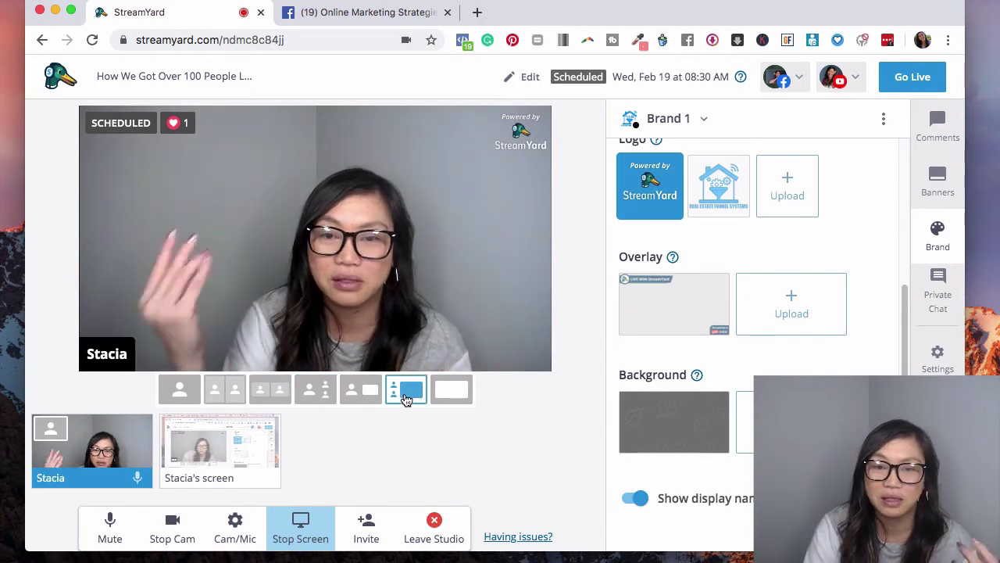
left_click(460, 391)
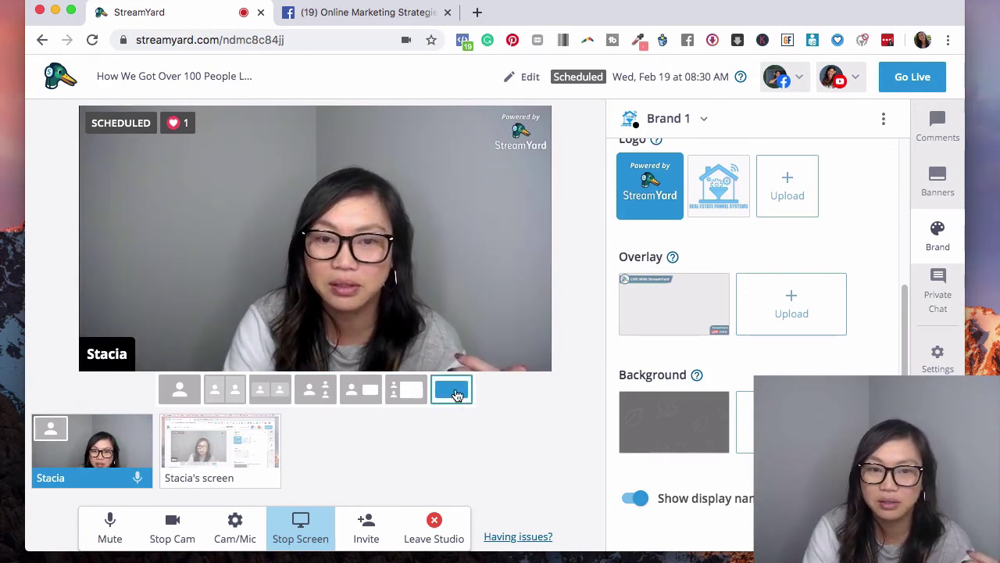
Turn the display name off and back on, then check the Facebook reactions
left_click(639, 500)
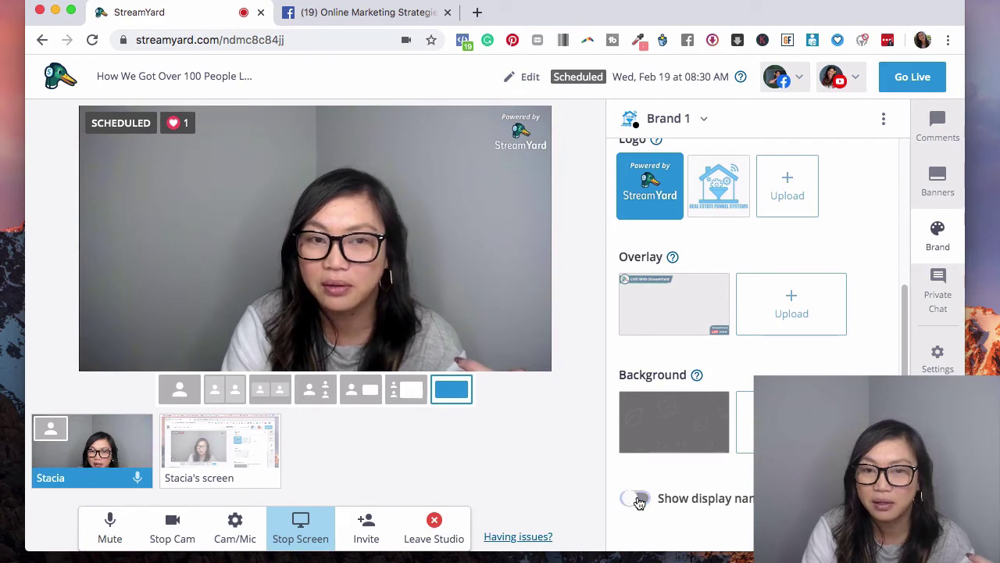
left_click(638, 499)
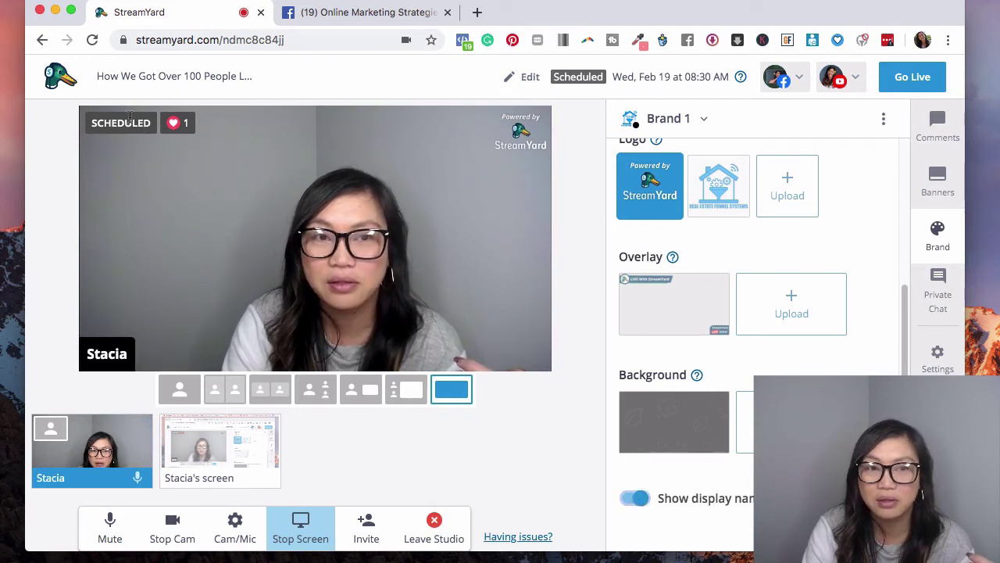
left_click(171, 127)
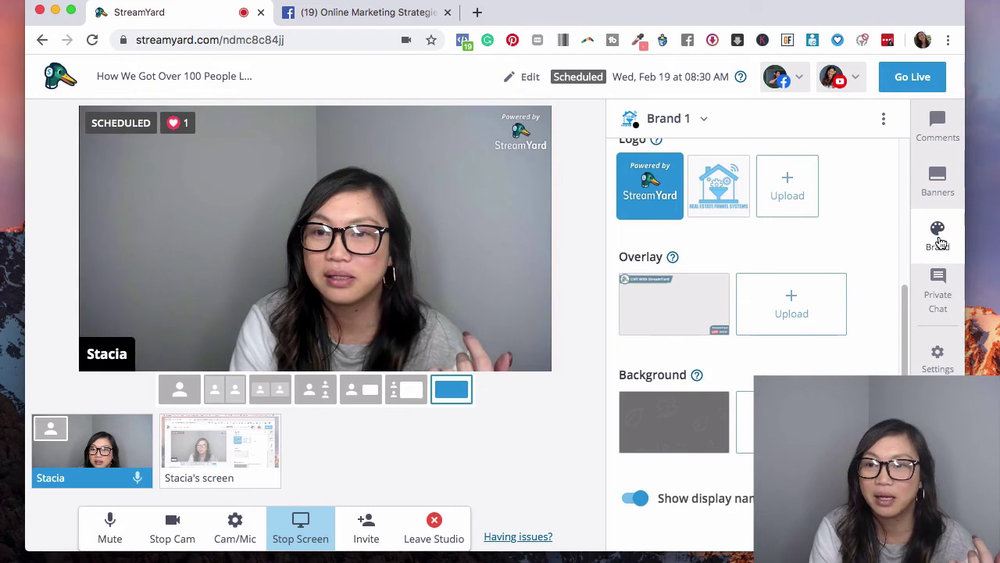
In the Banners tab, toggle the existing TubeBuddy ticker banner on and off to preview it
left_click(932, 182)
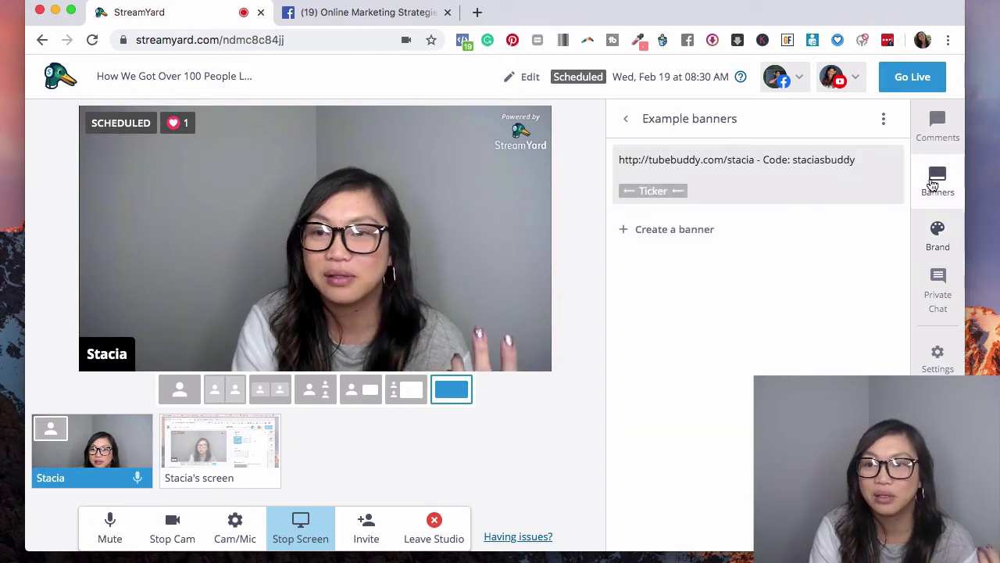
mouse_move(673, 186)
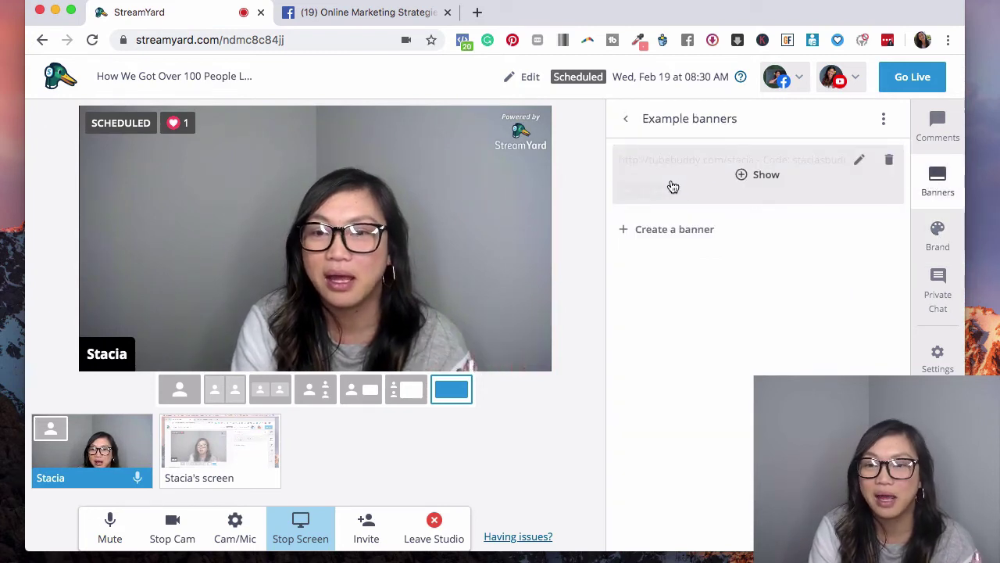
left_click(741, 177)
left_click(742, 180)
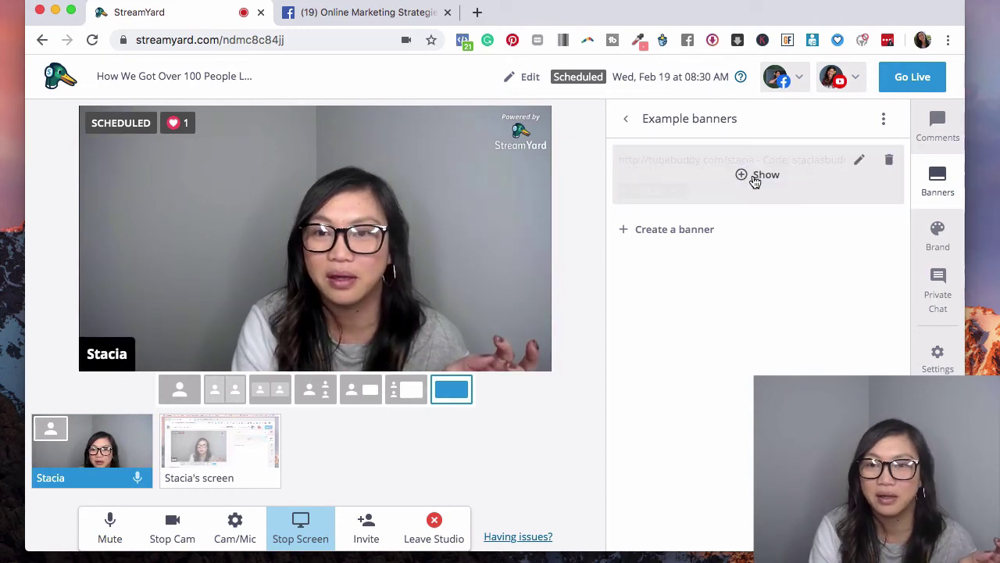
left_click(741, 175)
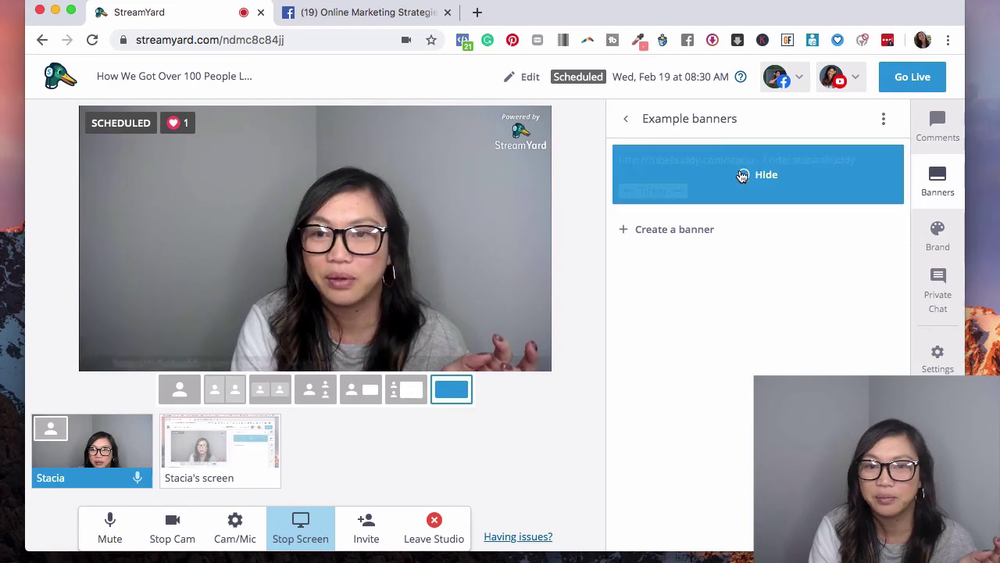
left_click(743, 174)
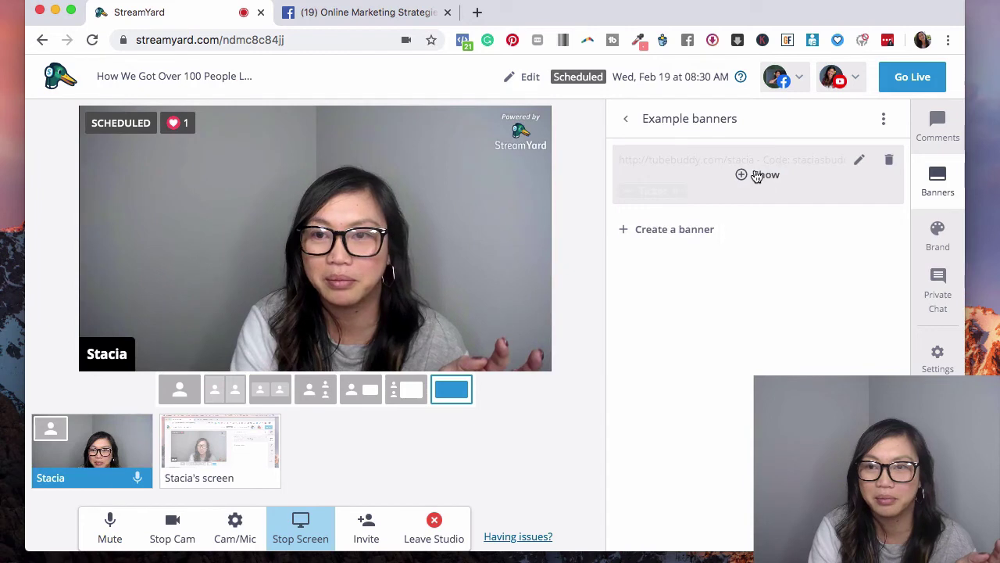
left_click(756, 175)
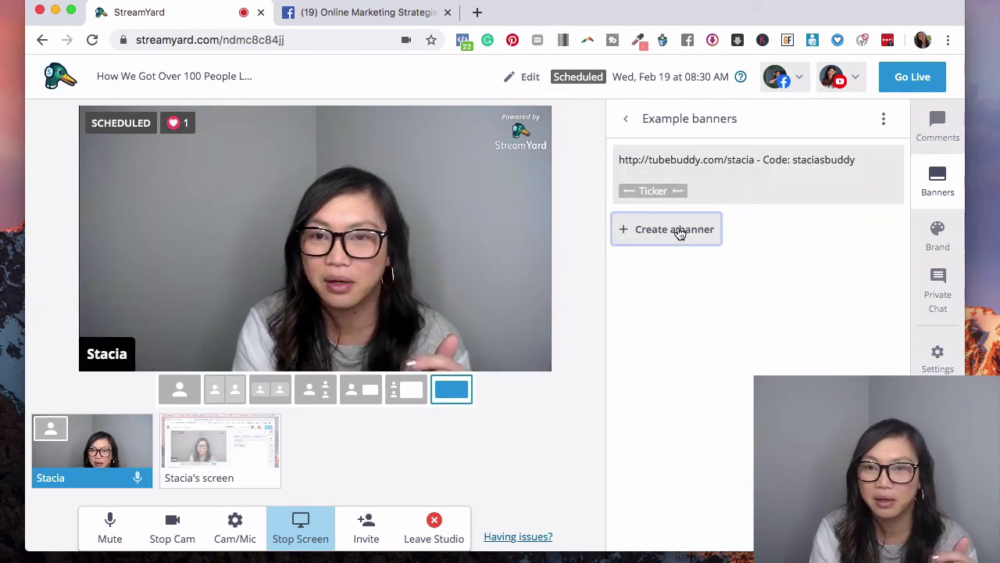
Create a 'Get More Views' banner, then show and hide it on the stream
left_click(711, 230)
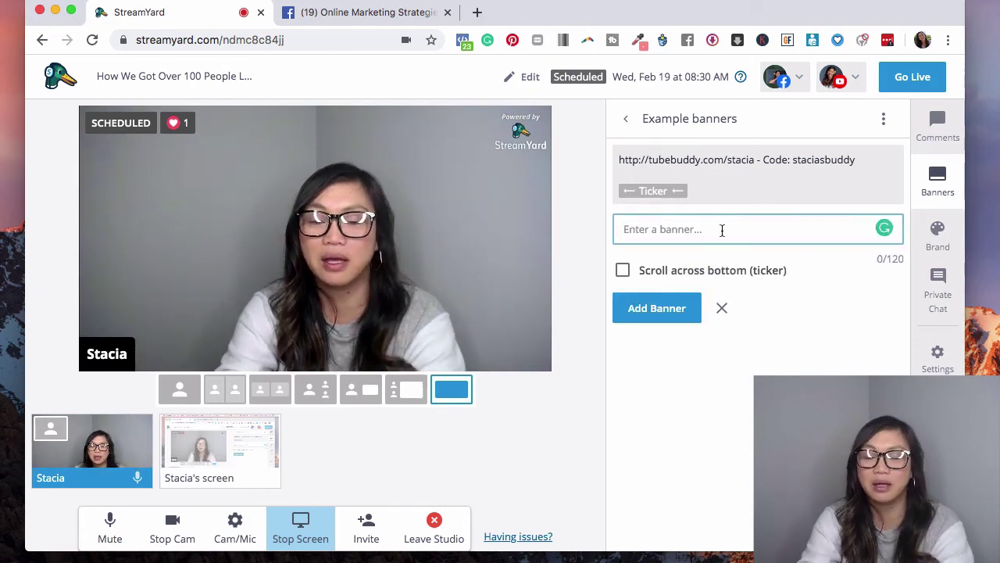
type("Get More Views")
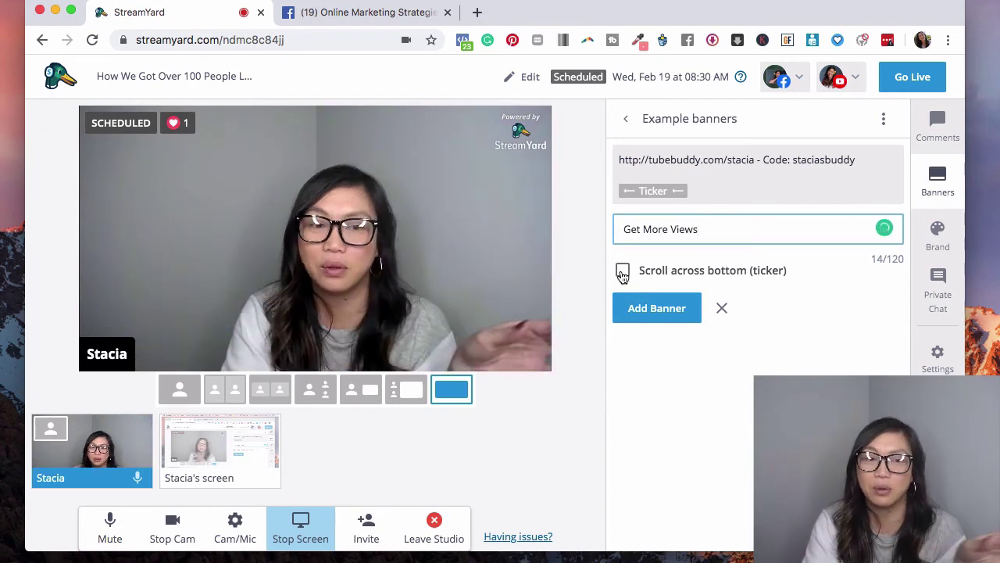
left_click(778, 293)
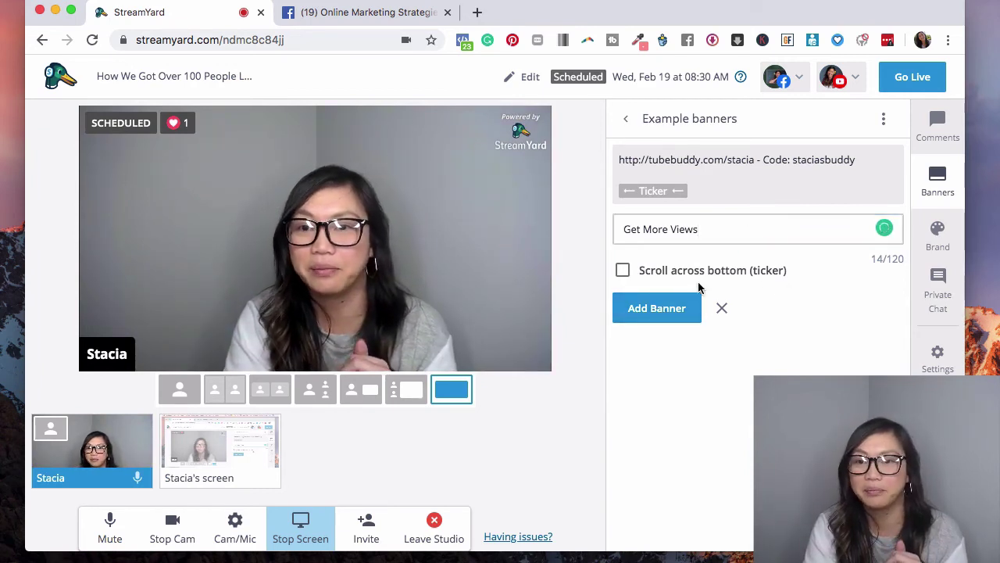
left_click(660, 306)
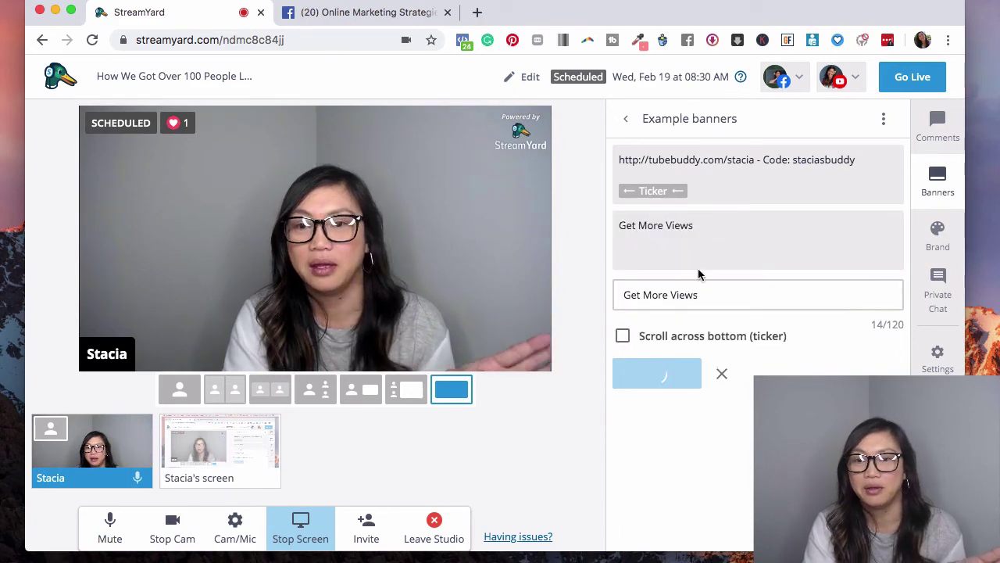
mouse_move(762, 243)
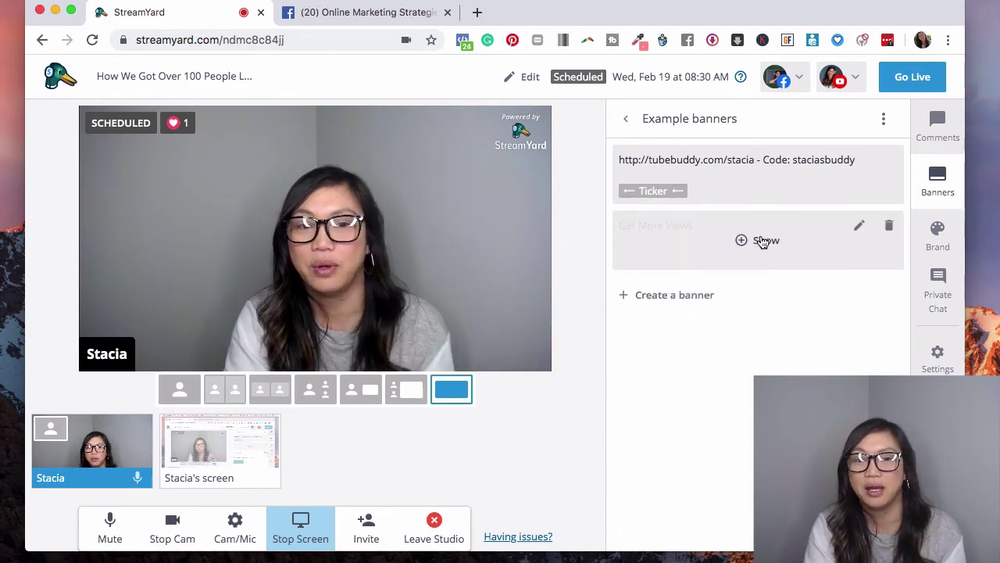
left_click(763, 241)
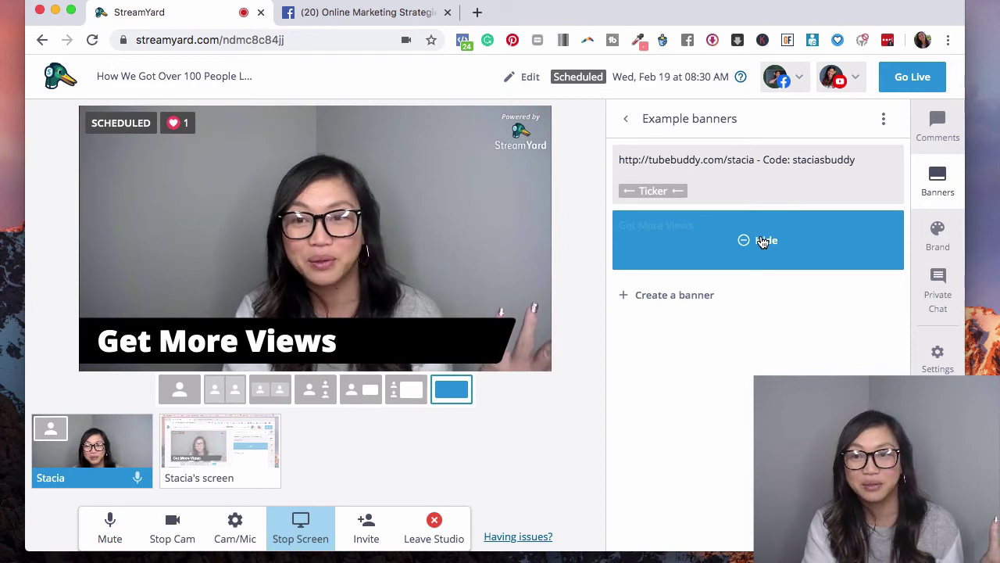
left_click(769, 240)
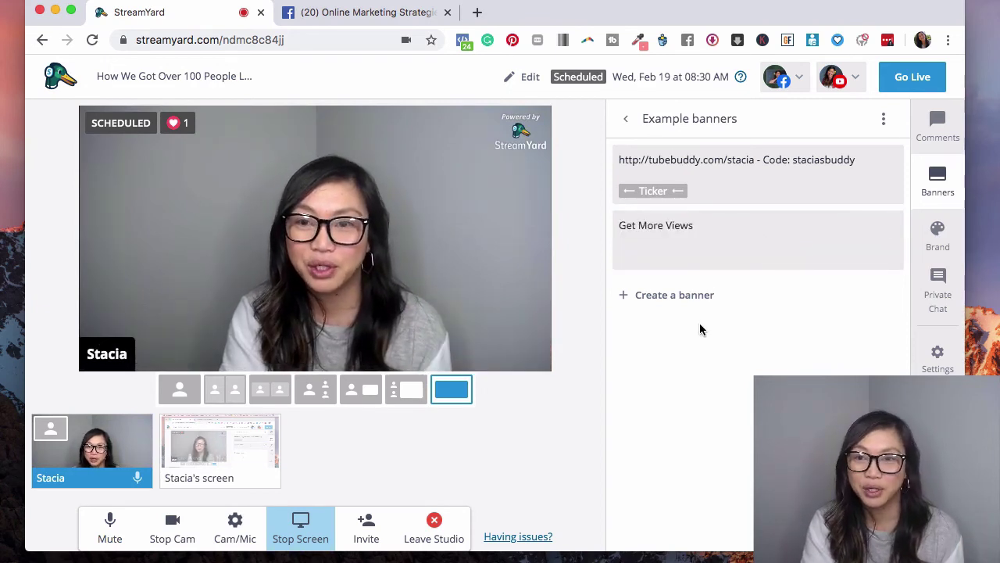
Return to the Brand panel scrolled to the top, and briefly open then close studio Settings
left_click(941, 232)
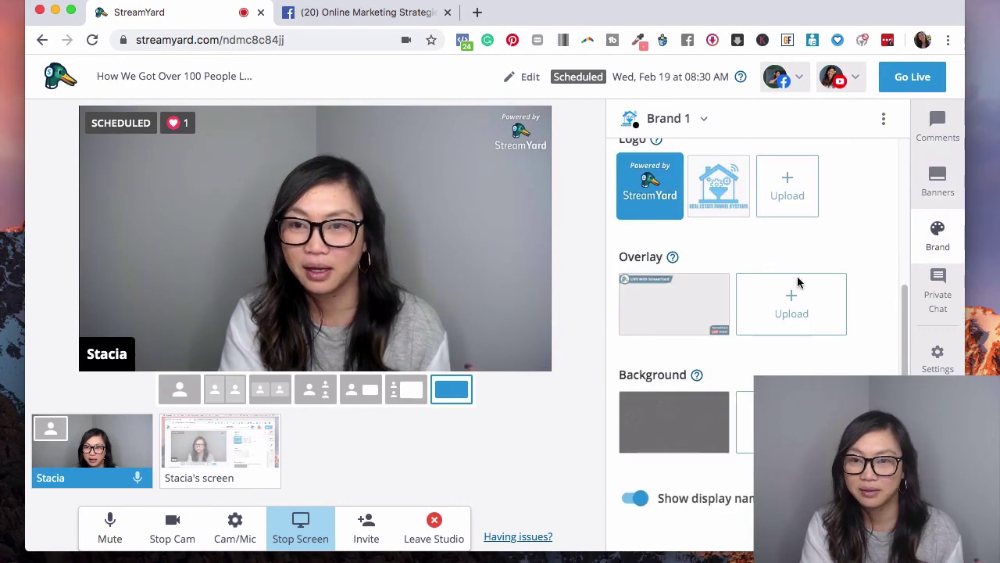
scroll(901, 280, "up", 3)
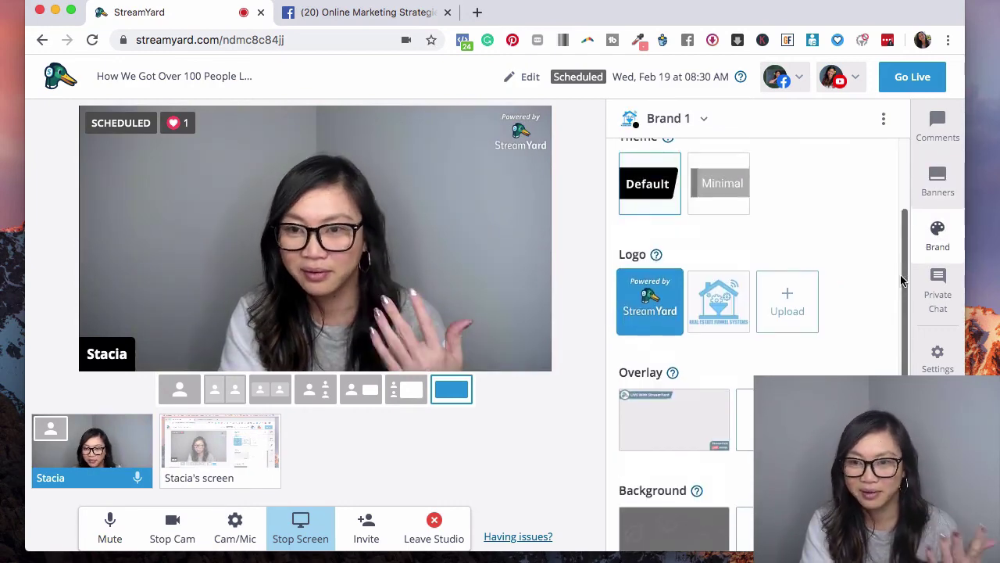
scroll(902, 280, "up", 2)
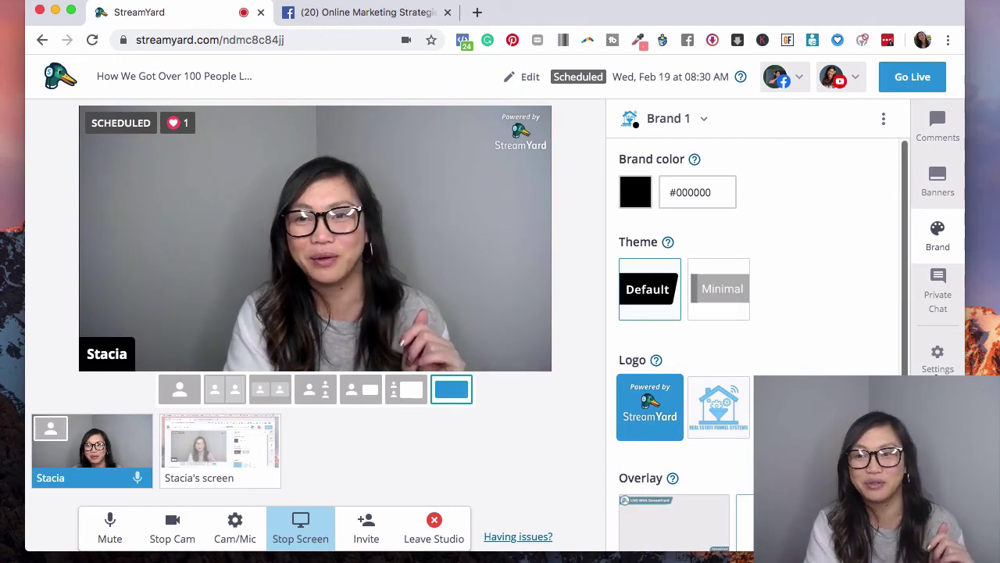
left_click(938, 358)
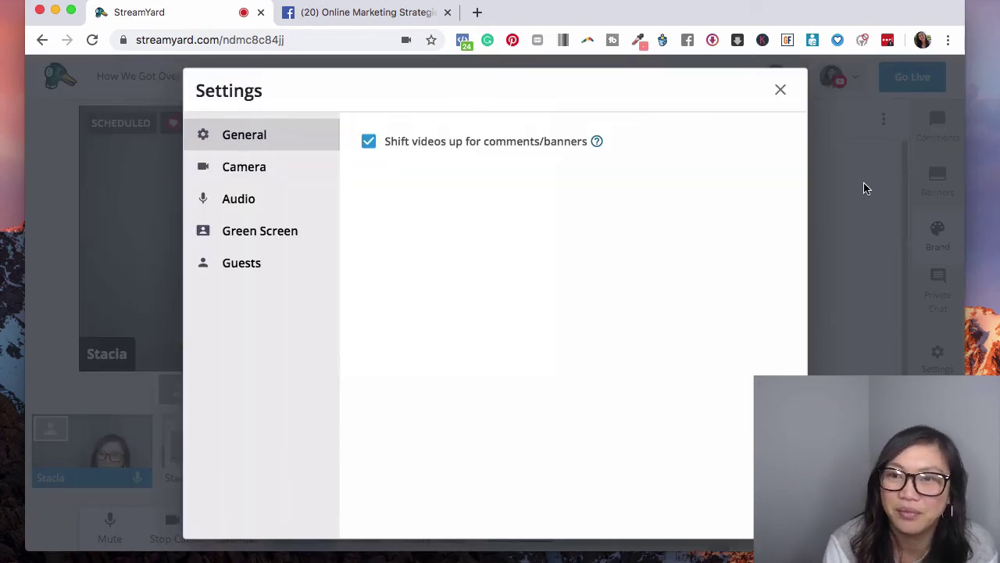
left_click(781, 92)
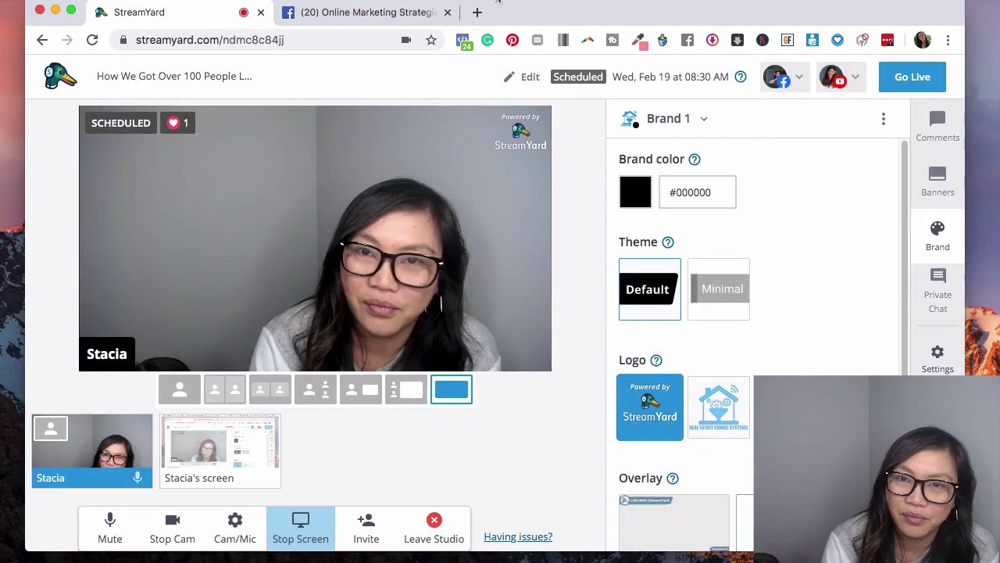